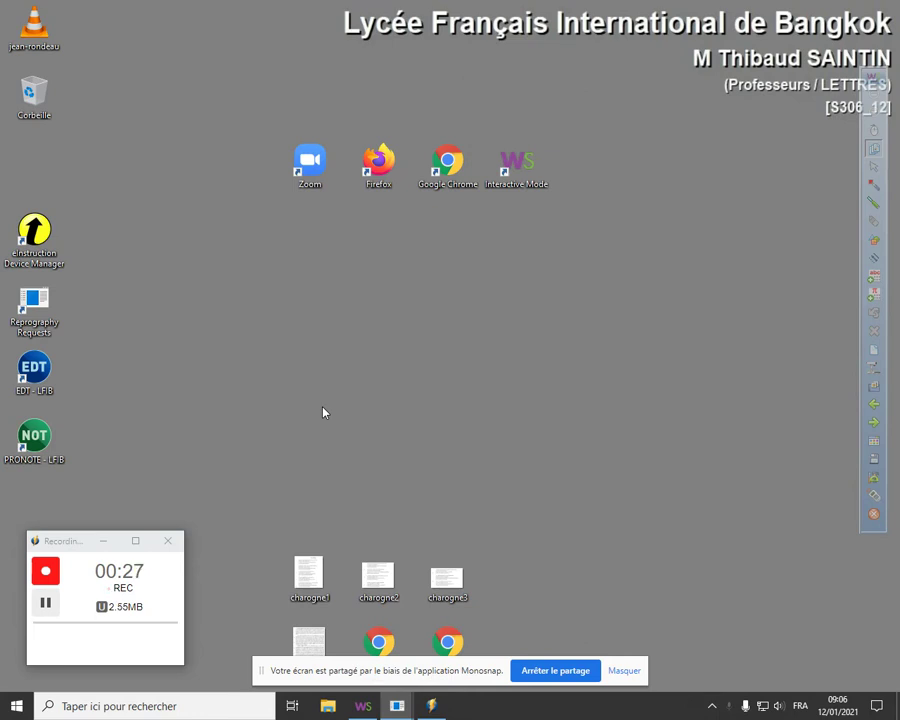
Step: Launch Audacity and dismiss its welcome window
{"action": "left_click", "coordinate": [17, 708]}
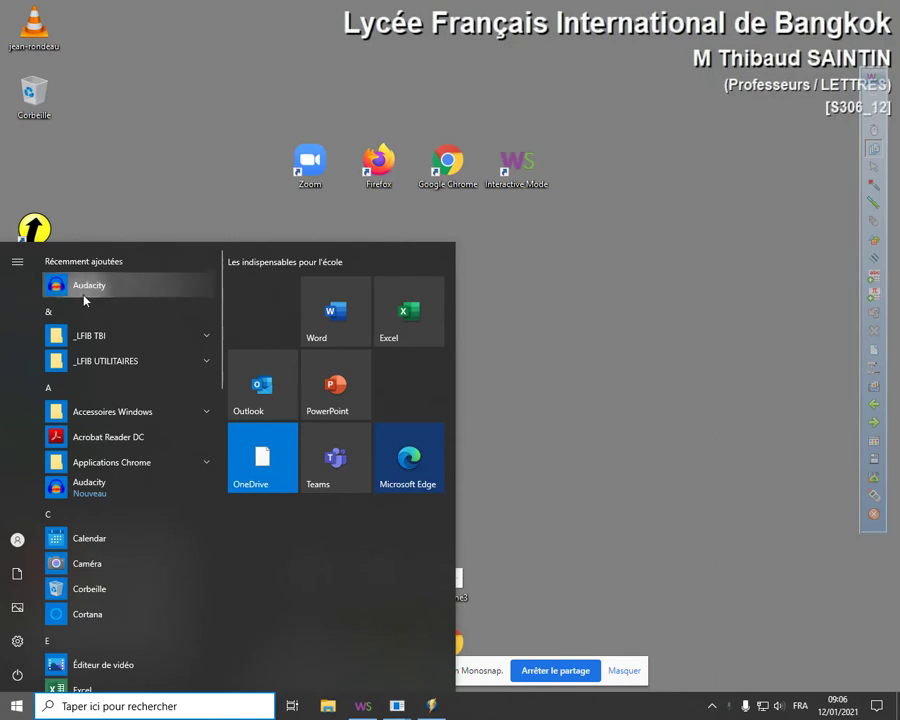
{"action": "left_click", "coordinate": [64, 289]}
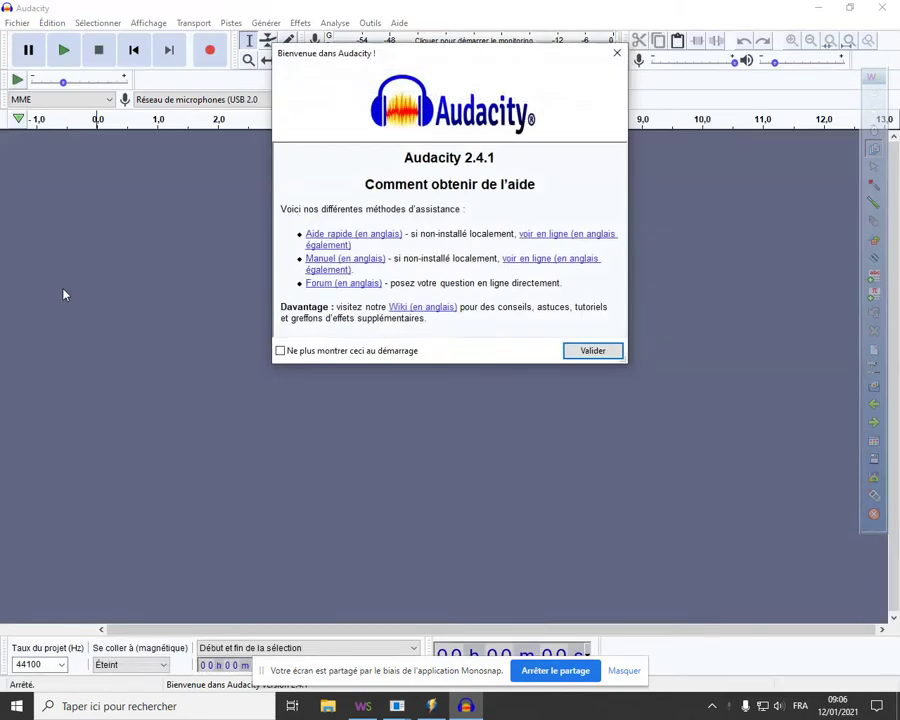
{"action": "left_click", "coordinate": [595, 352]}
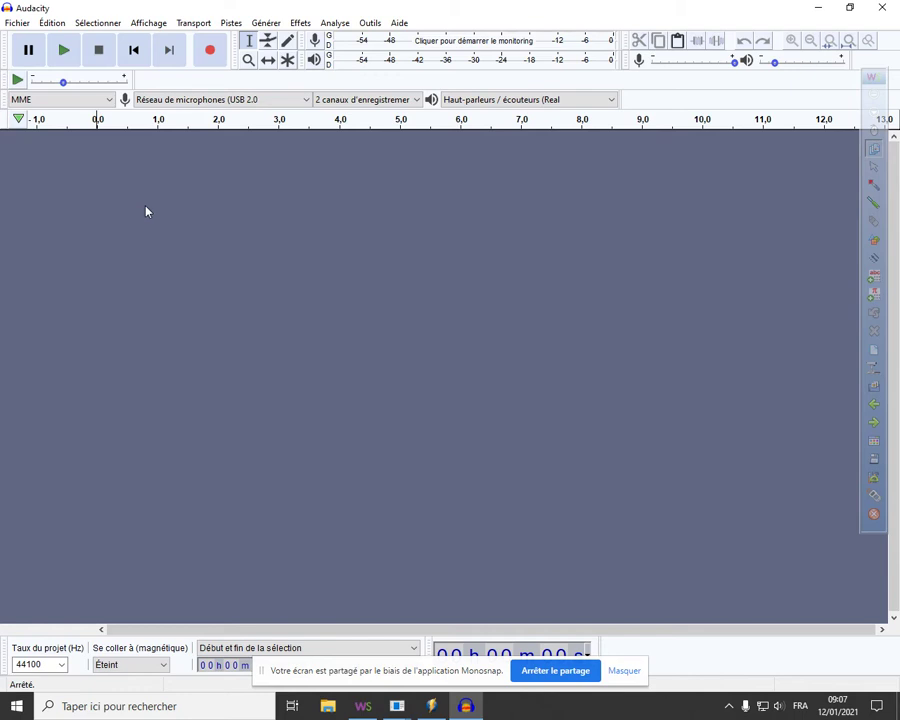
Step: Import the audio file jean-rondeau from the desktop into the project
{"action": "left_click", "coordinate": [22, 24]}
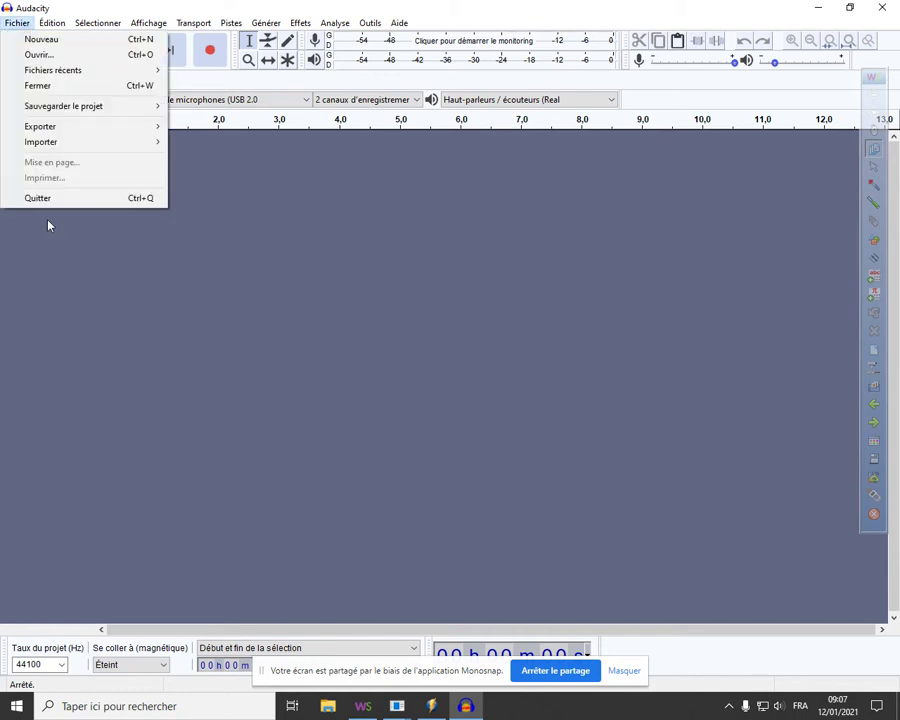
{"action": "mouse_move", "coordinate": [68, 147]}
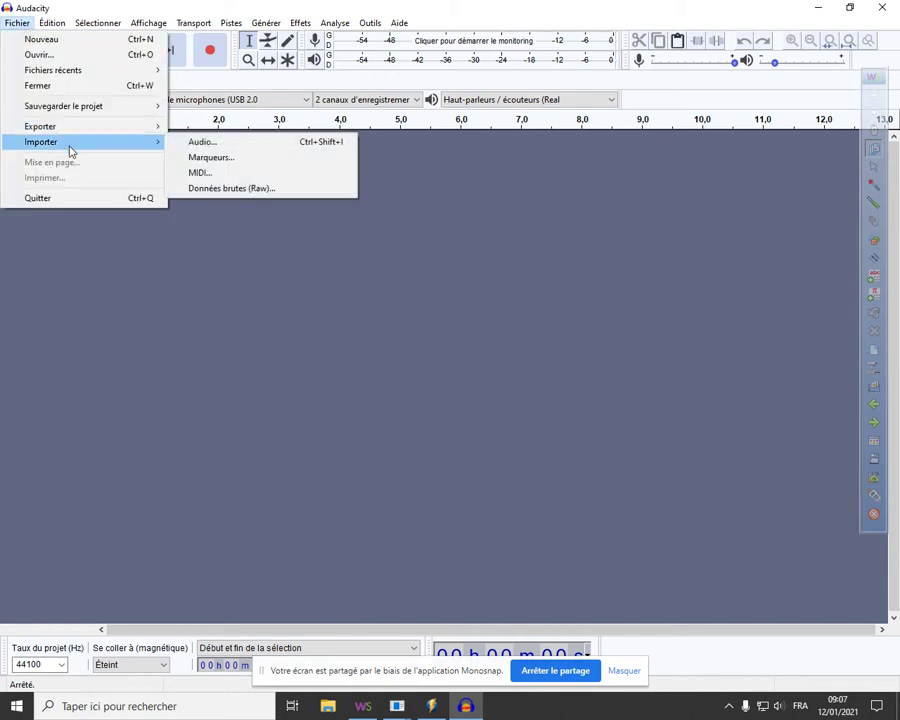
{"action": "left_click", "coordinate": [312, 147]}
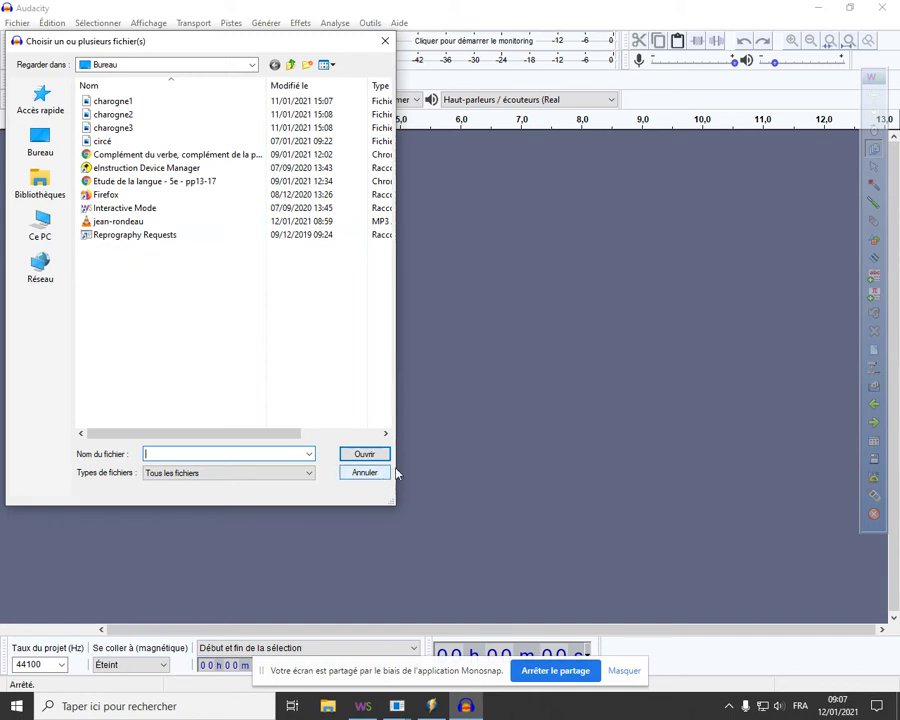
{"action": "left_click", "coordinate": [134, 222]}
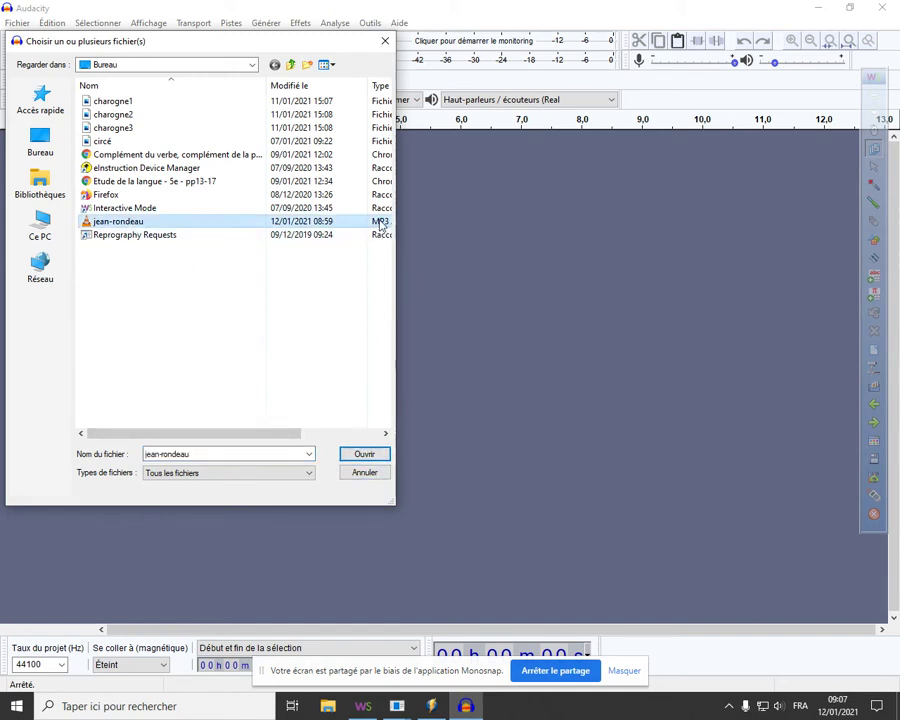
{"action": "left_click", "coordinate": [380, 453]}
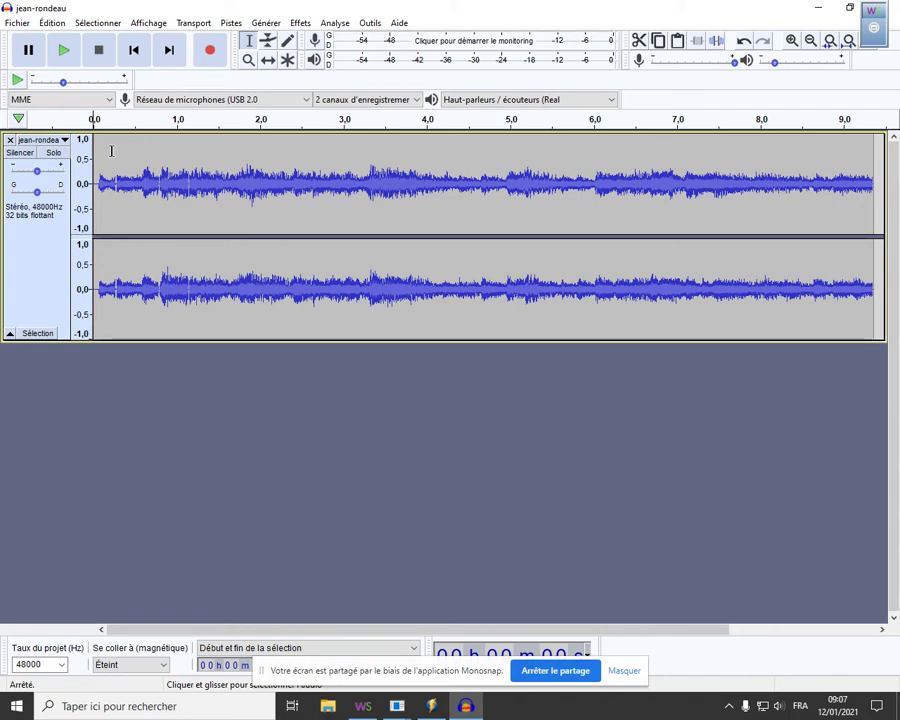
Step: Fit the jean-rondeau track to the window's width and height
{"action": "left_click", "coordinate": [160, 24]}
{"action": "mouse_move", "coordinate": [205, 56]}
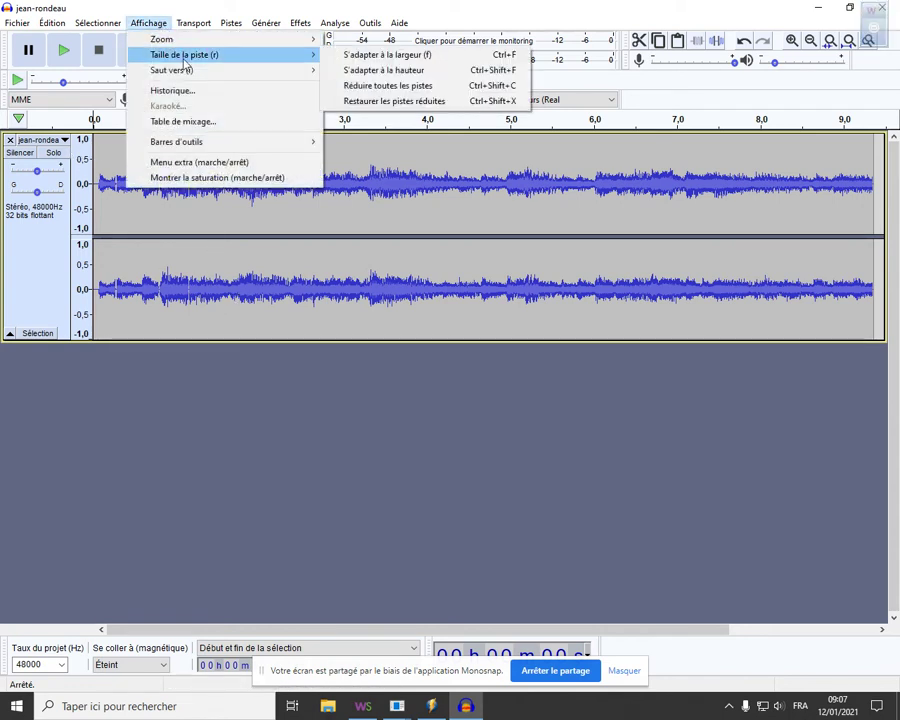
{"action": "left_click", "coordinate": [412, 60]}
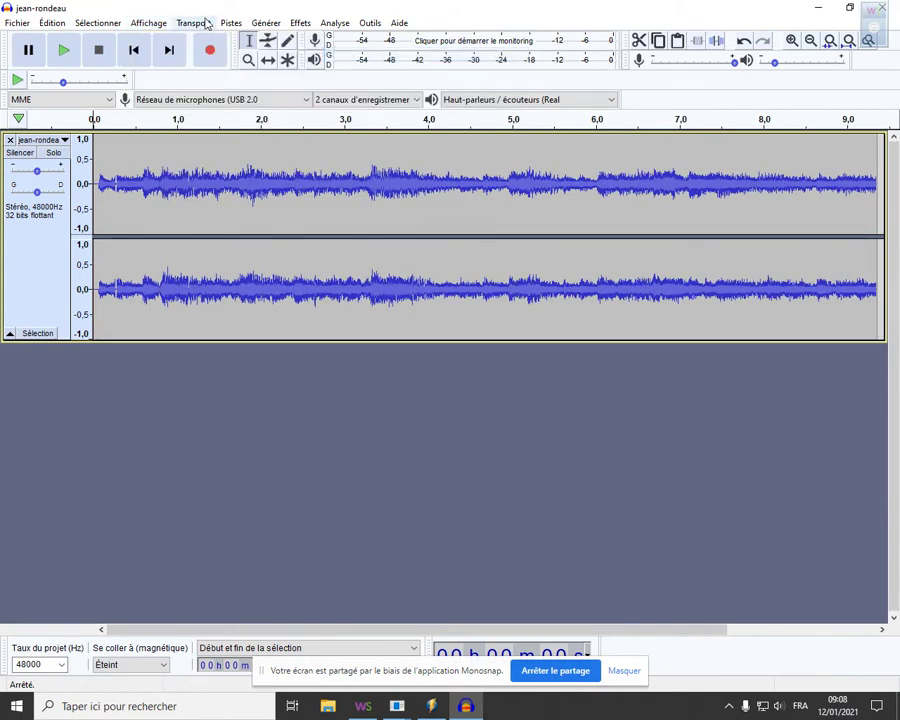
{"action": "left_click", "coordinate": [156, 24]}
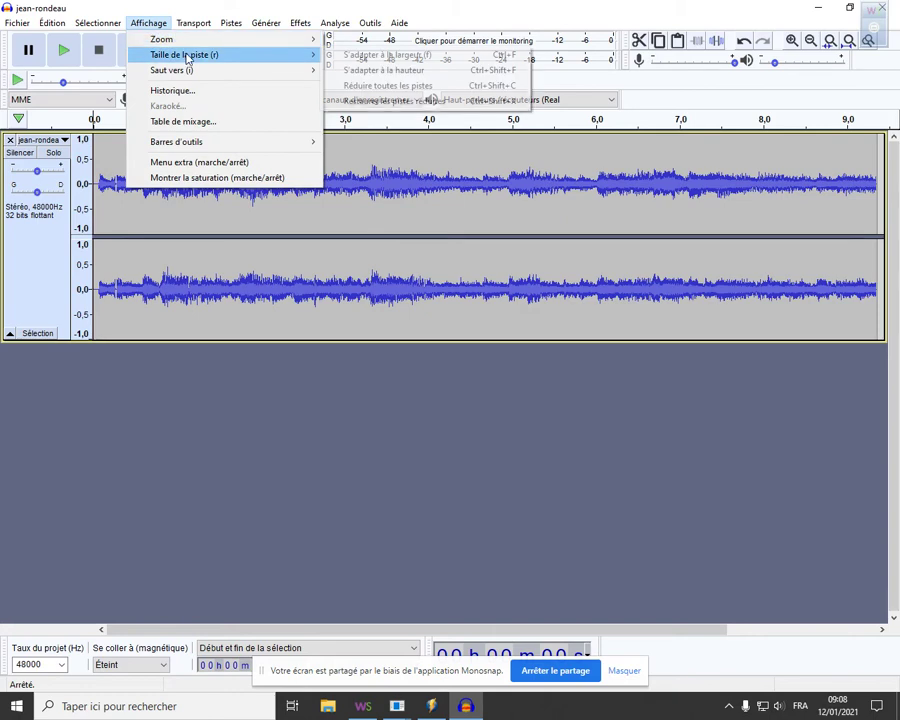
{"action": "mouse_move", "coordinate": [200, 56]}
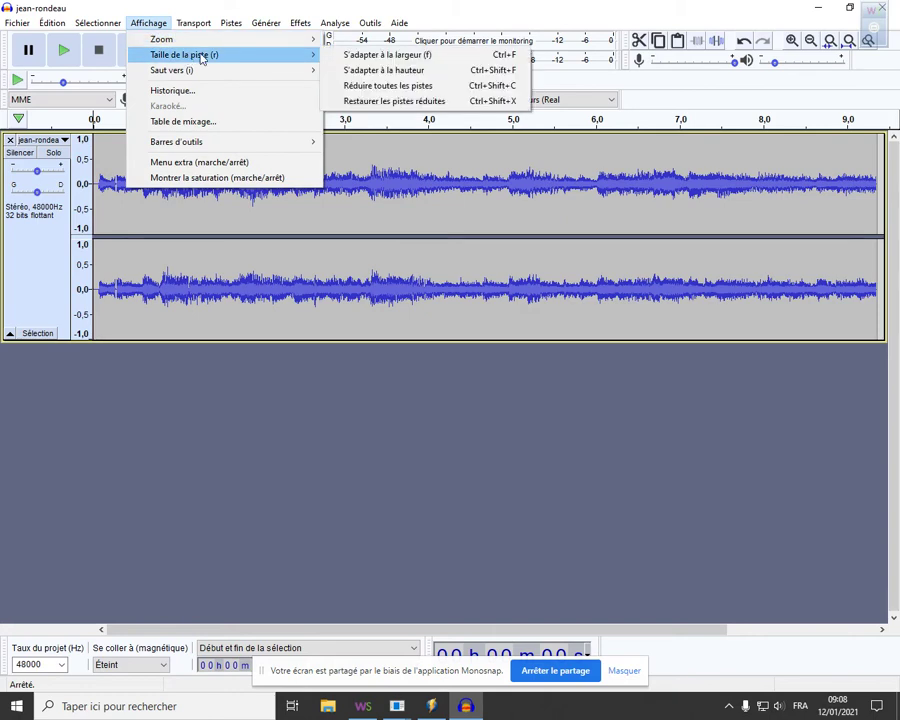
{"action": "left_click", "coordinate": [380, 71]}
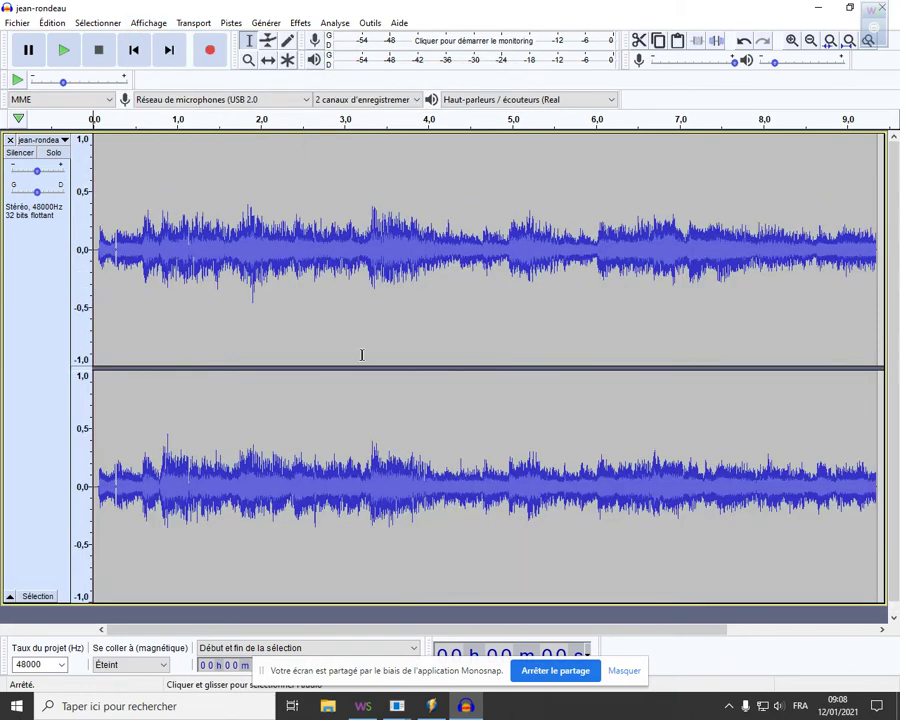
{"action": "left_click", "coordinate": [148, 22]}
{"action": "mouse_move", "coordinate": [314, 58]}
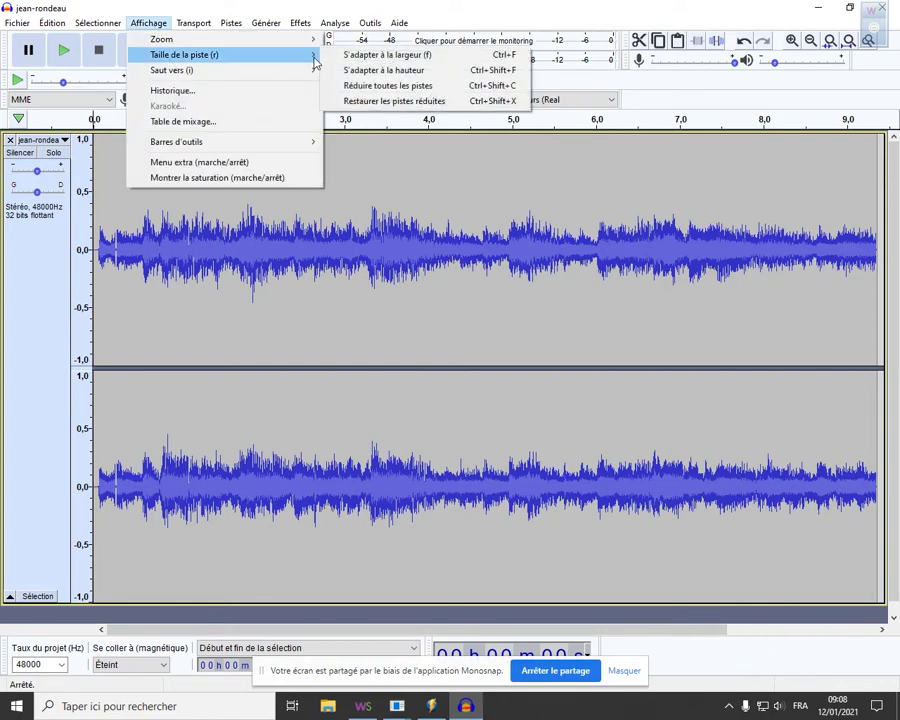
{"action": "left_click", "coordinate": [352, 71]}
Step: Collapse all tracks, and enlarge the jean-rondeau track to a medium height by its lower edge
{"action": "left_click", "coordinate": [145, 28]}
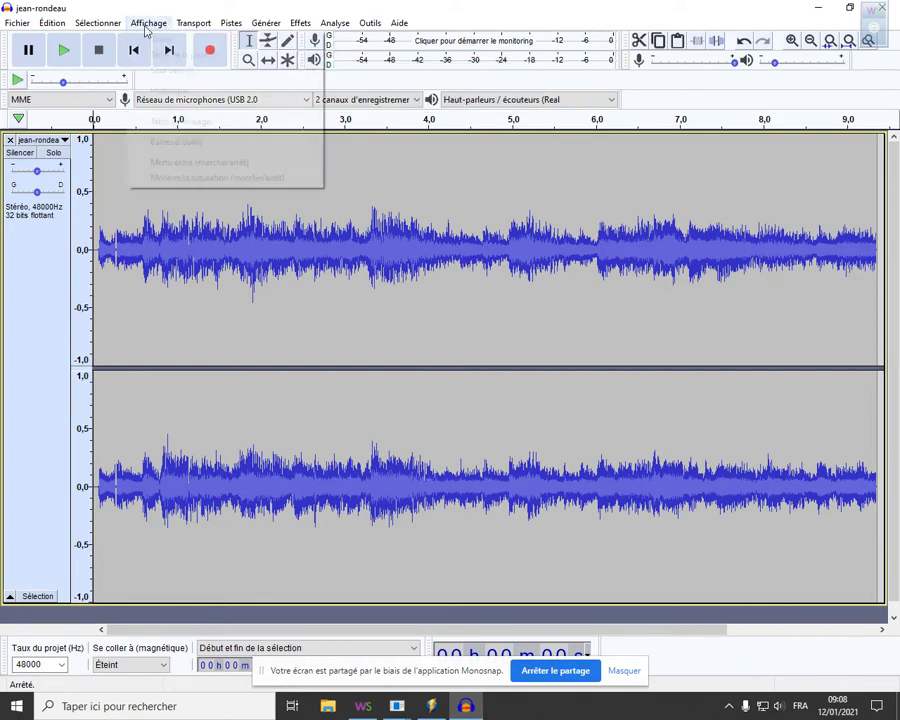
{"action": "mouse_move", "coordinate": [170, 40]}
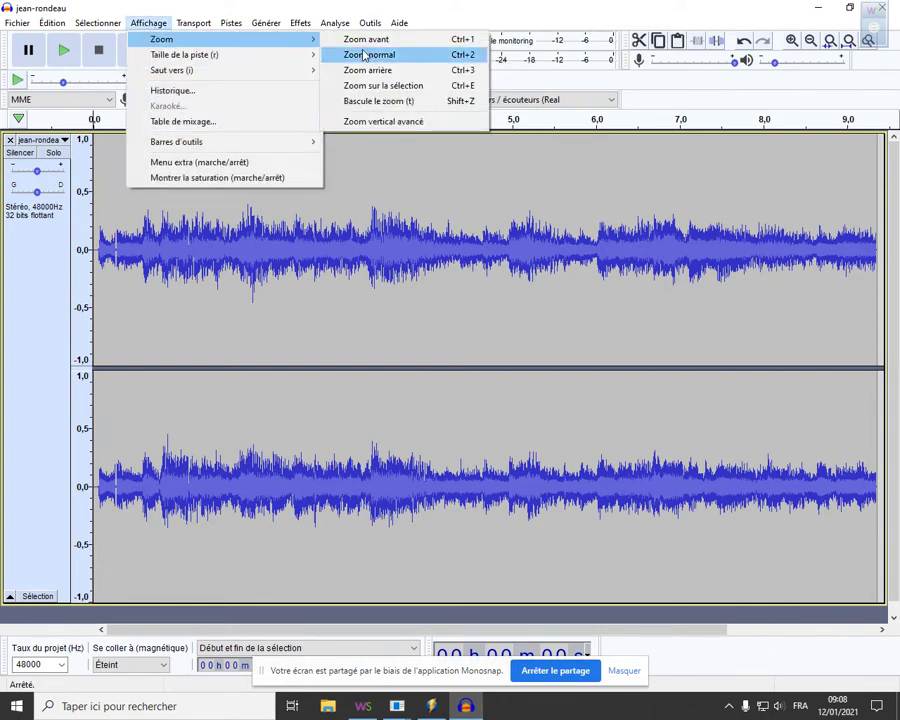
{"action": "mouse_move", "coordinate": [288, 58]}
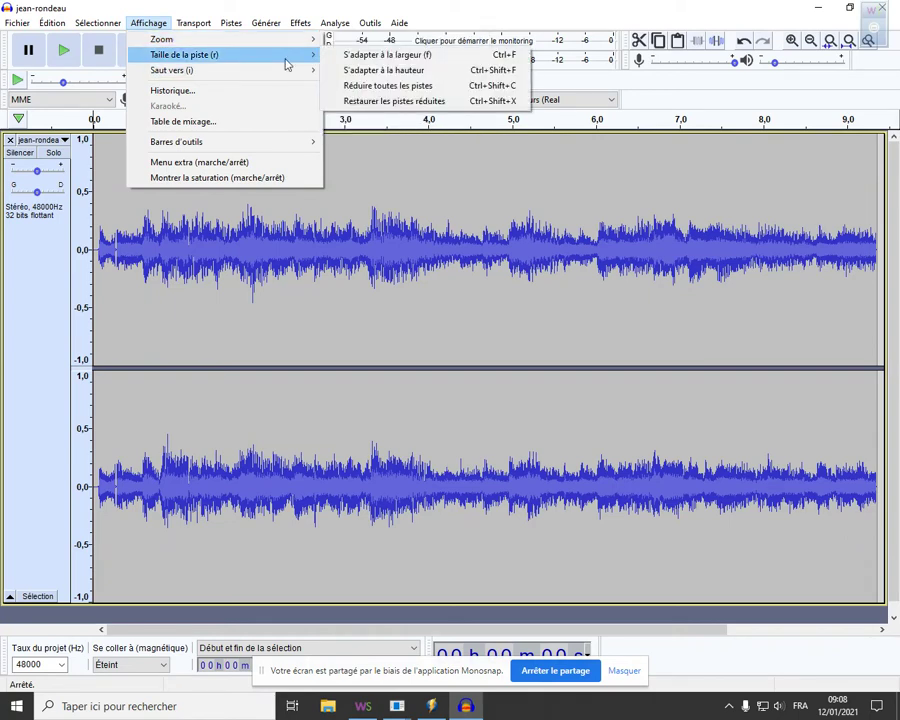
{"action": "left_click", "coordinate": [383, 88]}
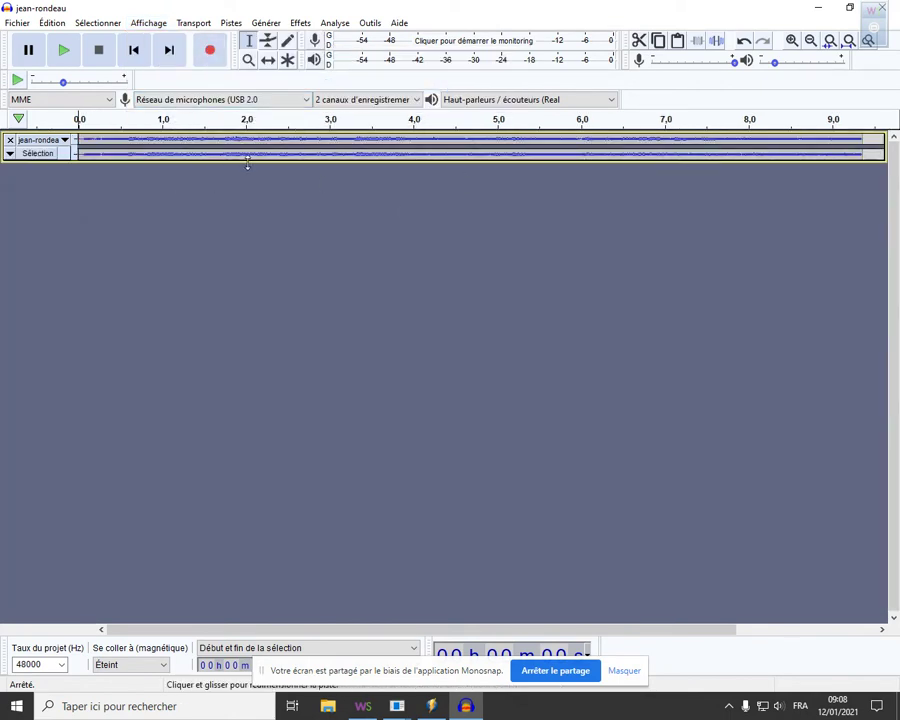
{"action": "left_click_drag", "start_coordinate": [247, 161], "coordinate": [240, 306]}
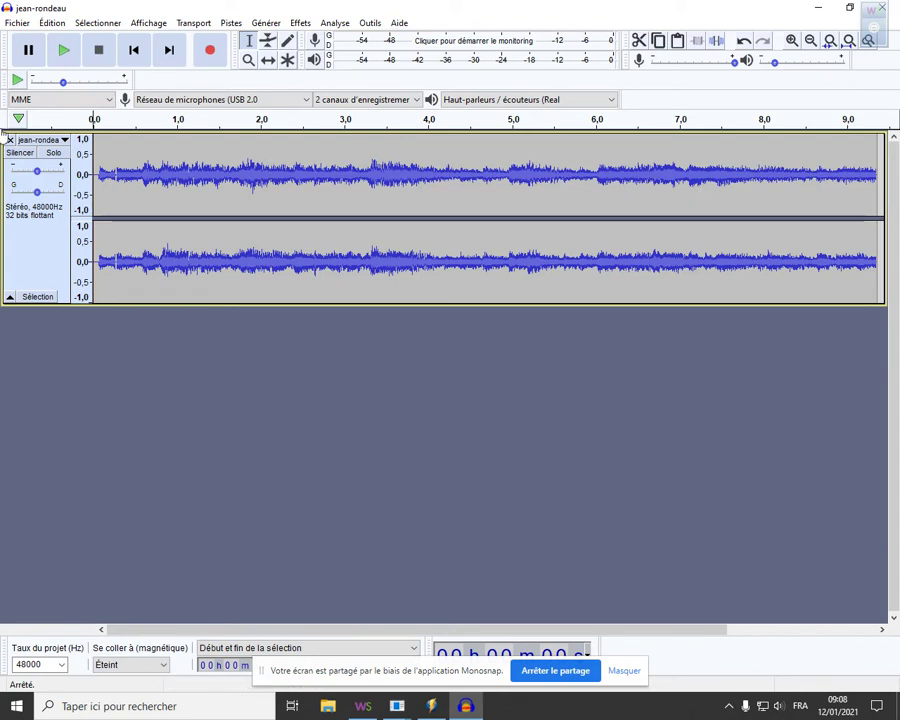
Step: Remove the jean-rondeau track from the project
{"action": "left_click", "coordinate": [10, 140]}
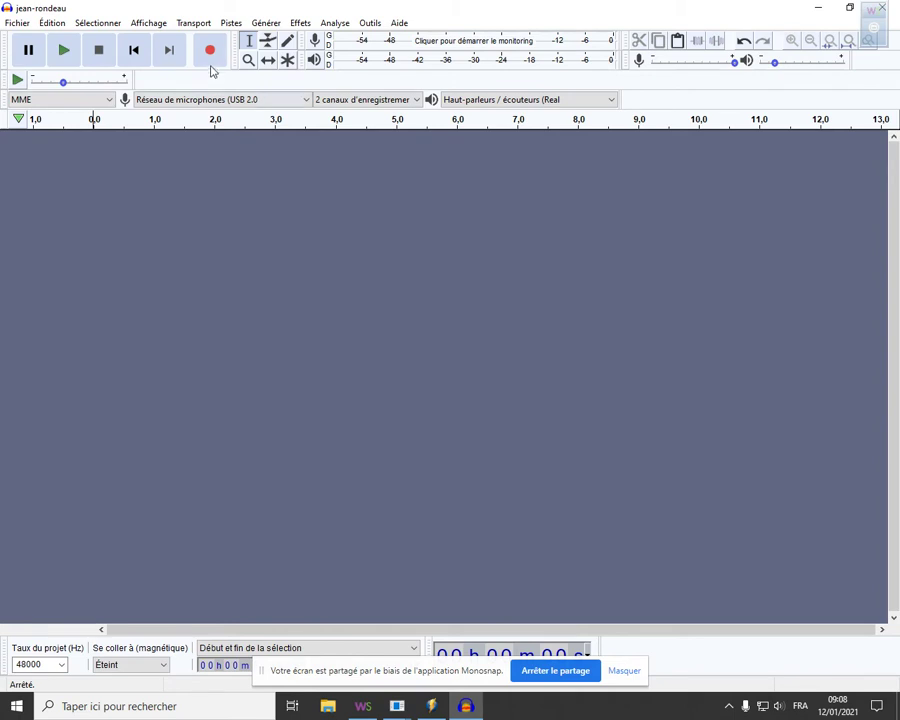
Step: Examine the input device and per-application volume preferences in the Windows sound settings, and close the settings
{"action": "left_click", "coordinate": [787, 708]}
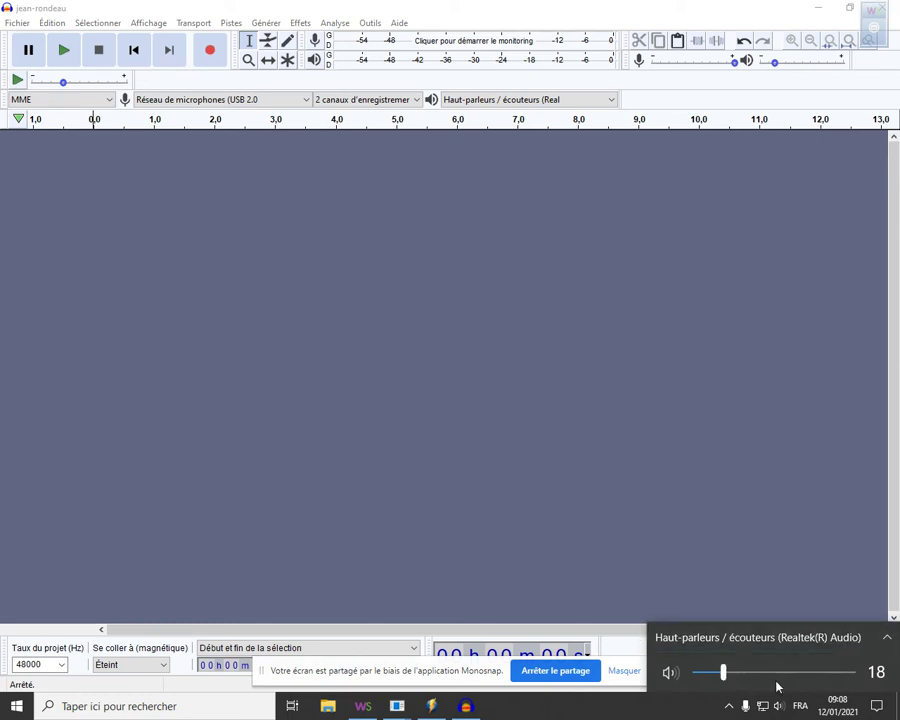
{"action": "right_click", "coordinate": [776, 711]}
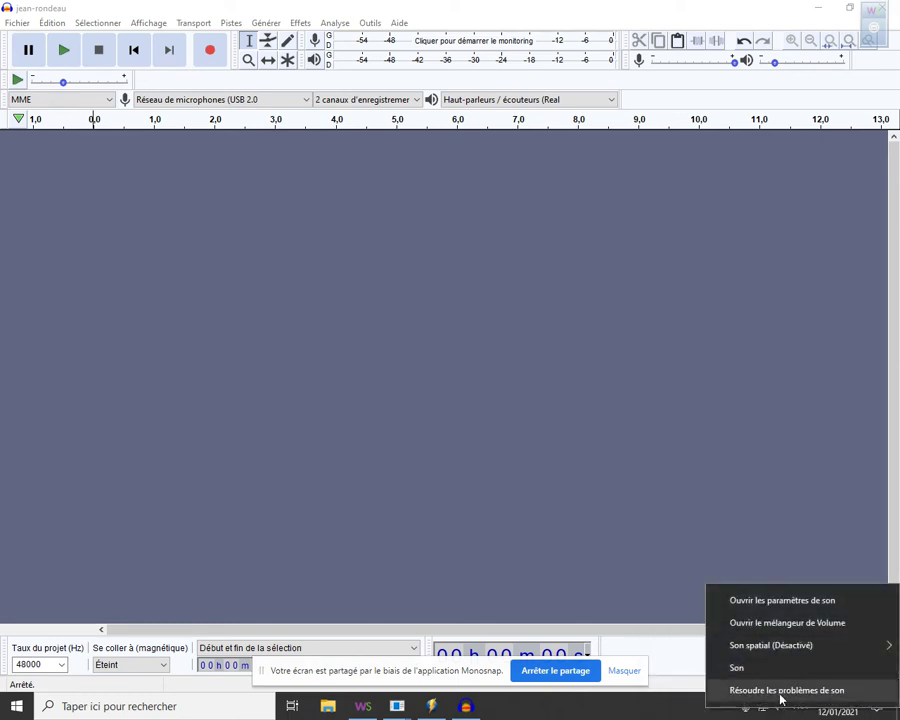
{"action": "left_click", "coordinate": [768, 603]}
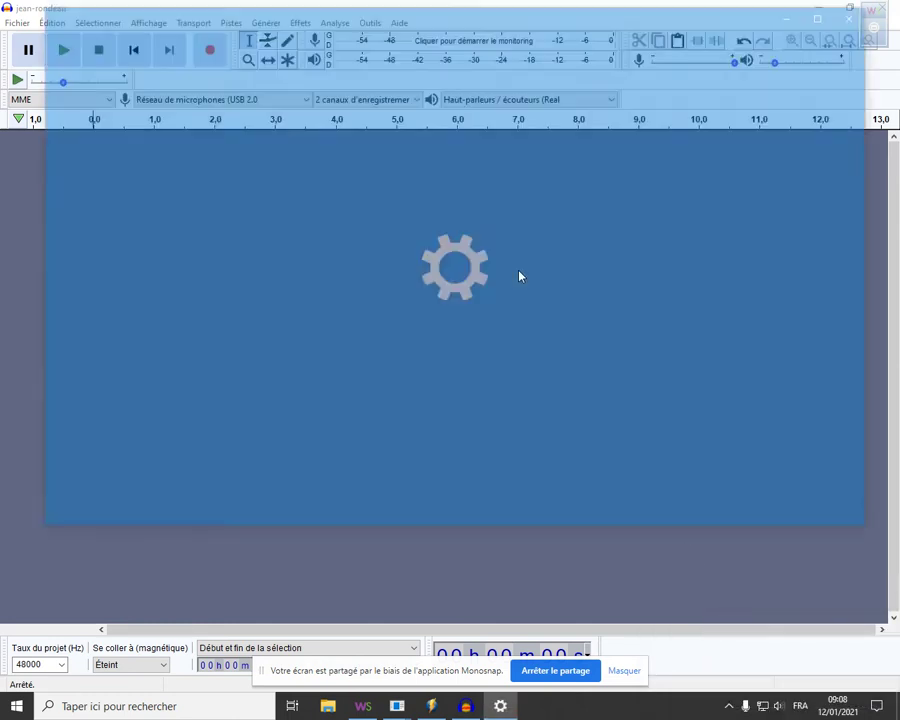
{"action": "scroll", "coordinate": [476, 360], "scroll_direction": "down", "scroll_amount": 5}
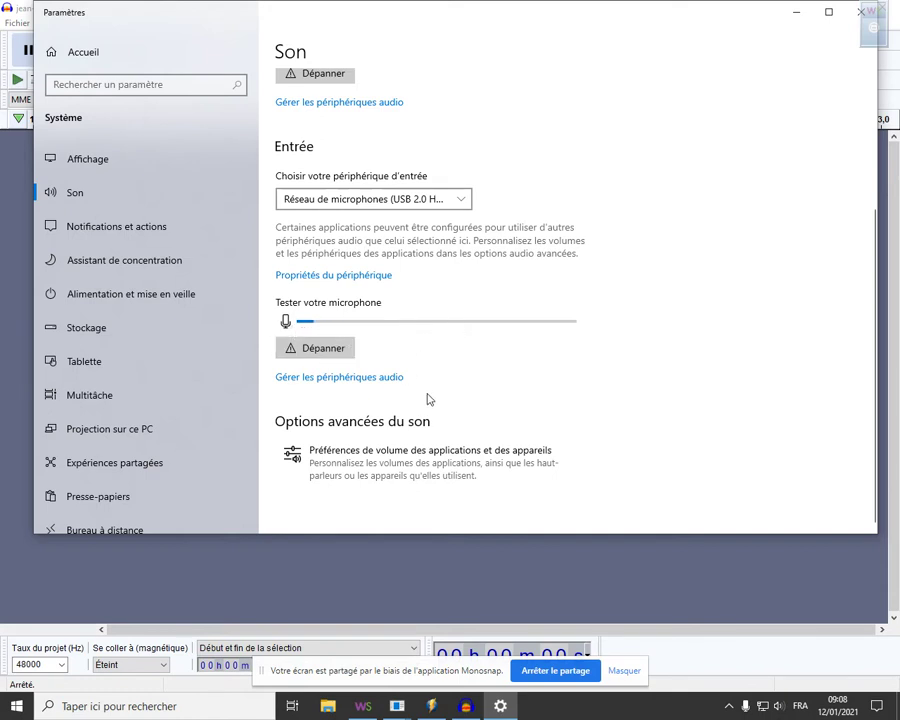
{"action": "left_click", "coordinate": [294, 459]}
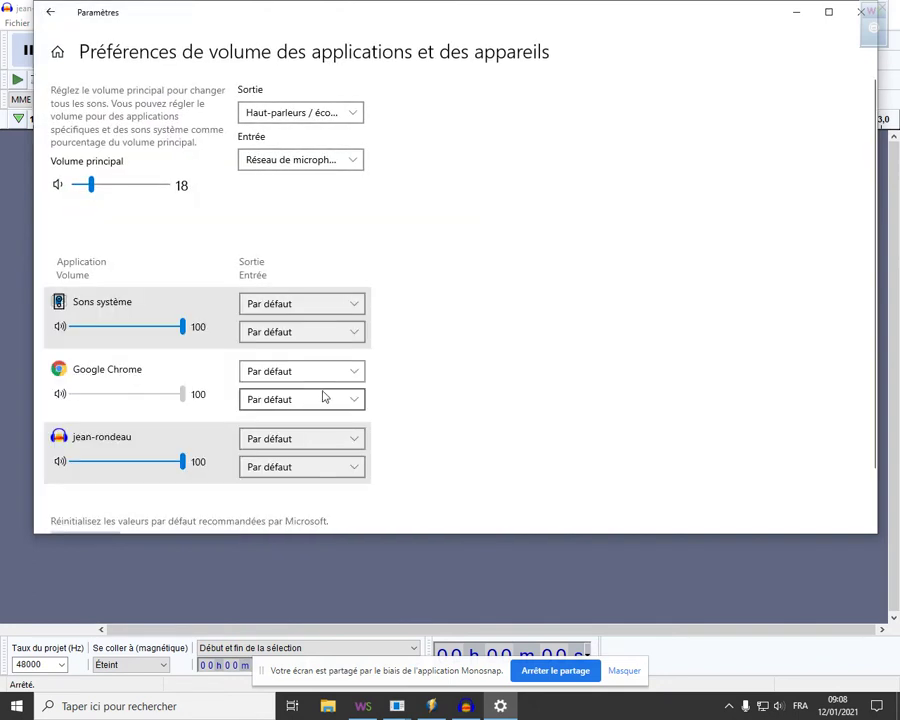
{"action": "scroll", "coordinate": [230, 408], "scroll_direction": "down", "scroll_amount": 1}
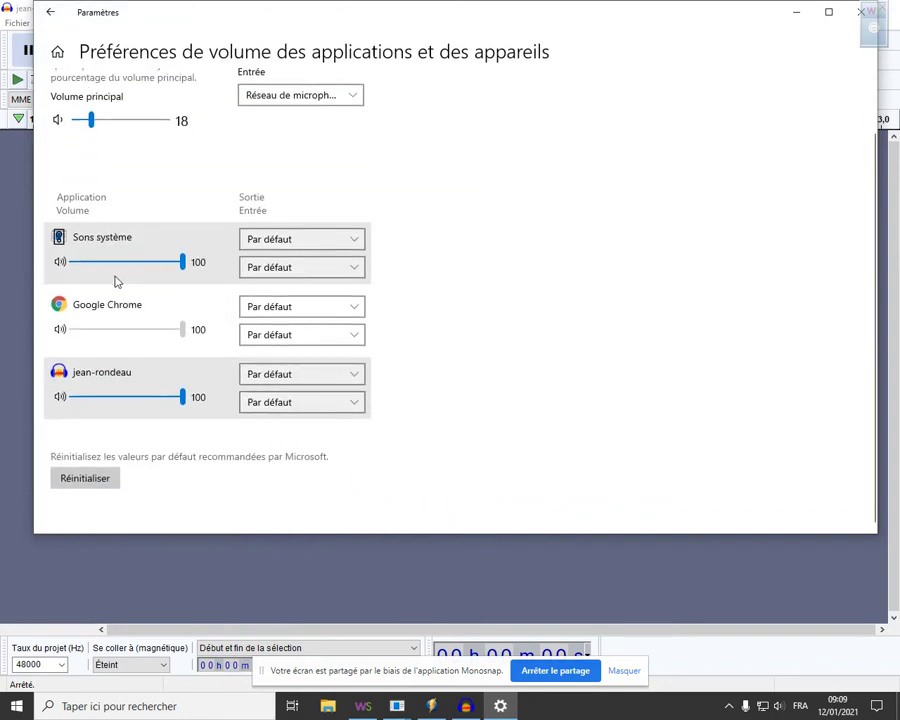
{"action": "scroll", "coordinate": [117, 279], "scroll_direction": "up", "scroll_amount": 1}
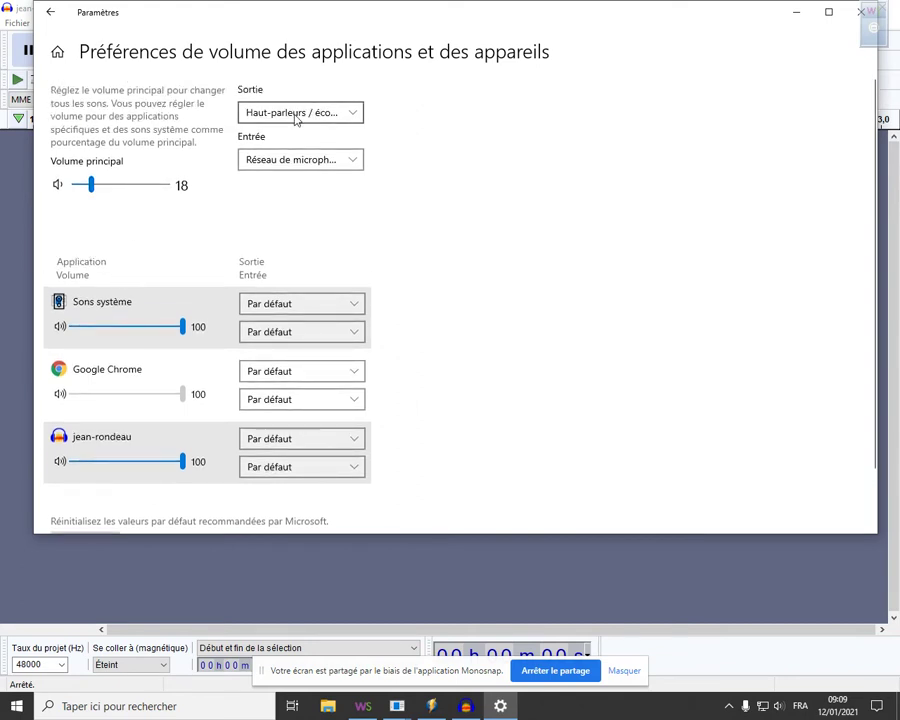
{"action": "left_click", "coordinate": [300, 163]}
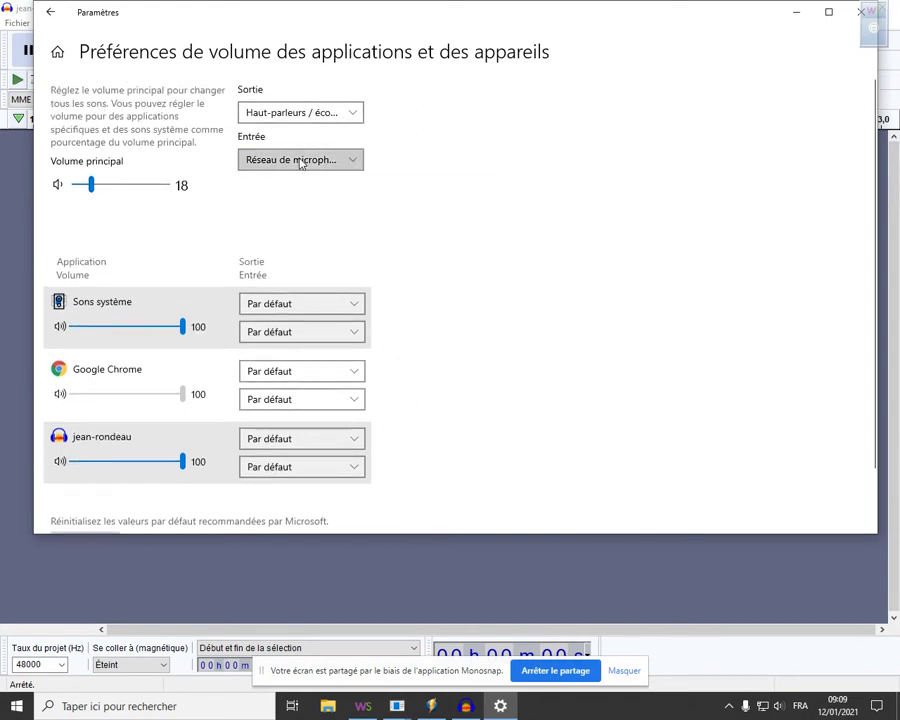
{"action": "left_click", "coordinate": [300, 162]}
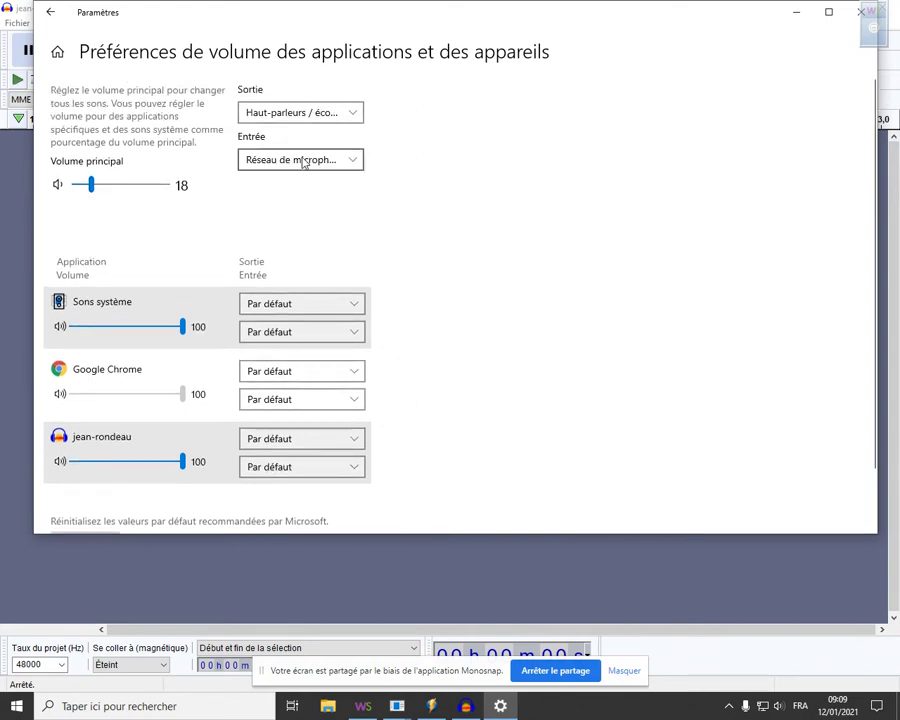
{"action": "left_click", "coordinate": [860, 12]}
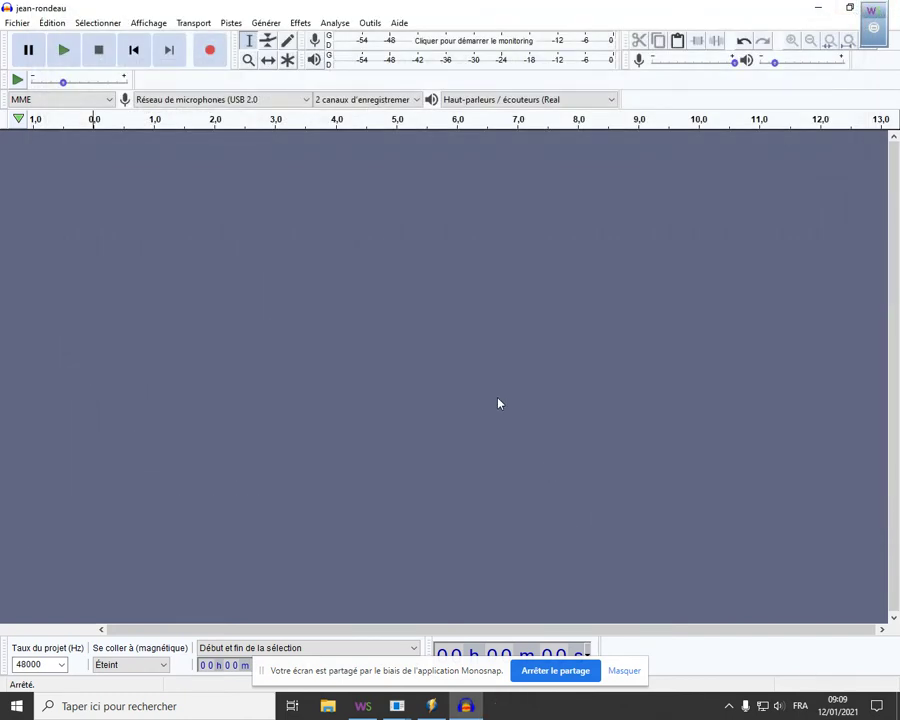
Step: Record about 10 seconds of stereo audio from the microphone, and play back part of it from near the start
{"action": "left_click", "coordinate": [209, 50]}
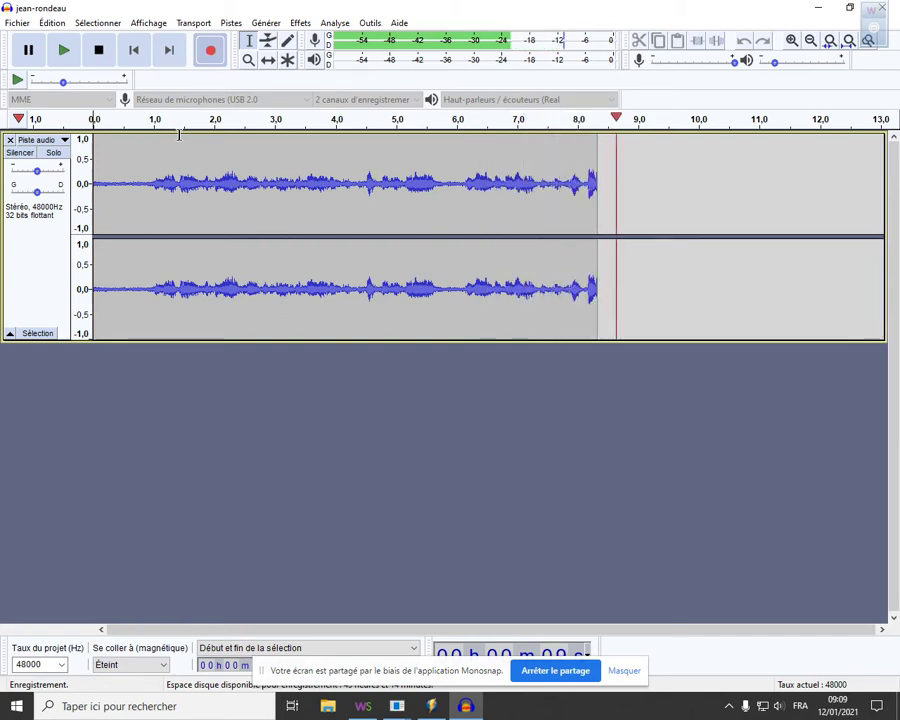
{"action": "key", "text": "space"}
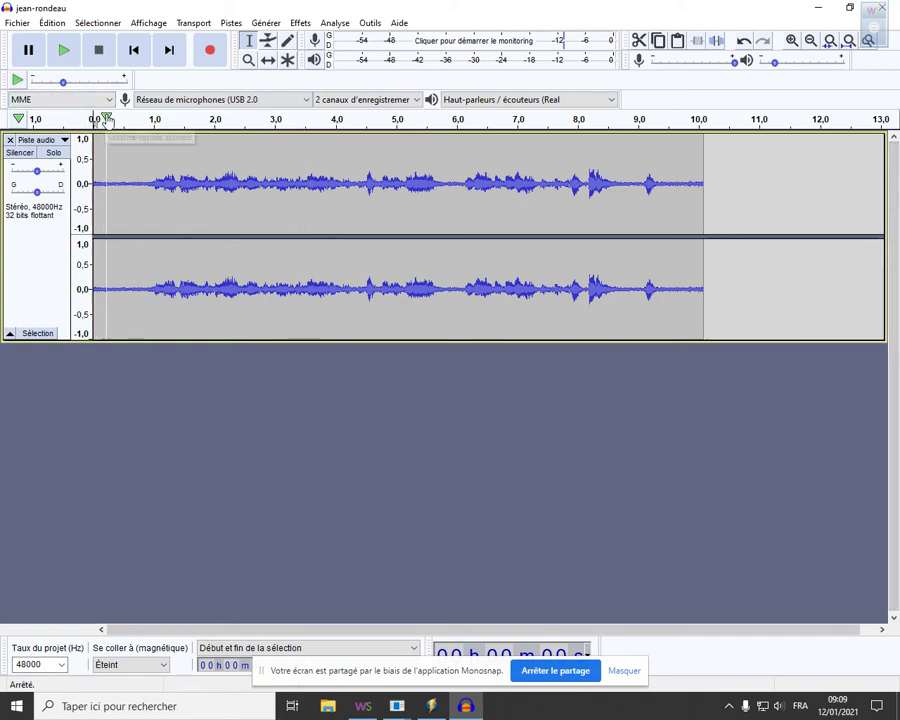
{"action": "left_click", "coordinate": [107, 117]}
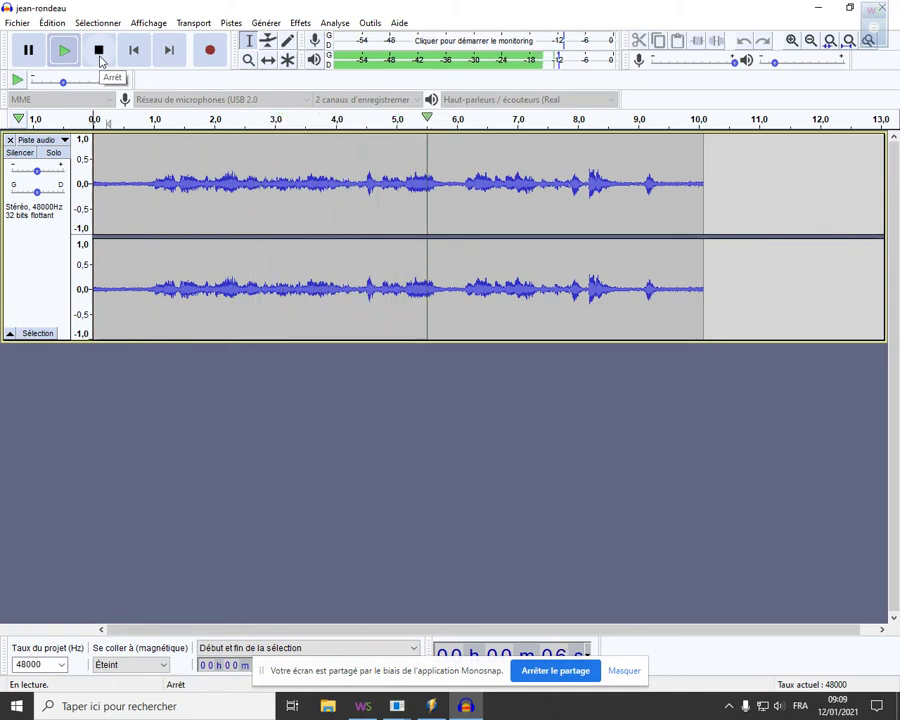
{"action": "left_click", "coordinate": [99, 52]}
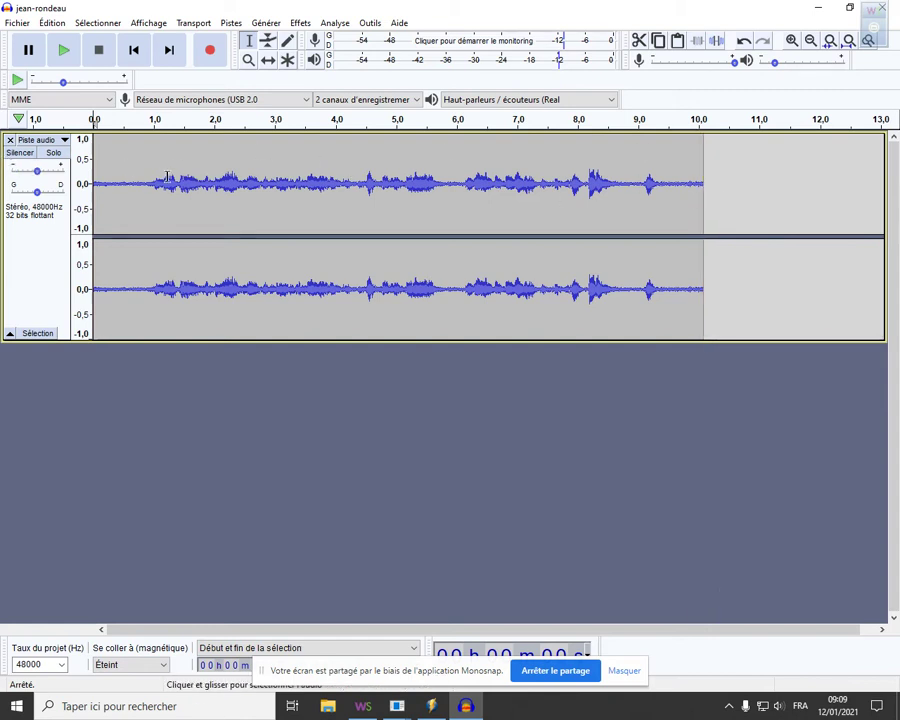
Step: Delete the passage between about 0.9 and 1.4 seconds from the recorded voice track
{"action": "left_click_drag", "start_coordinate": [149, 157], "coordinate": [180, 160]}
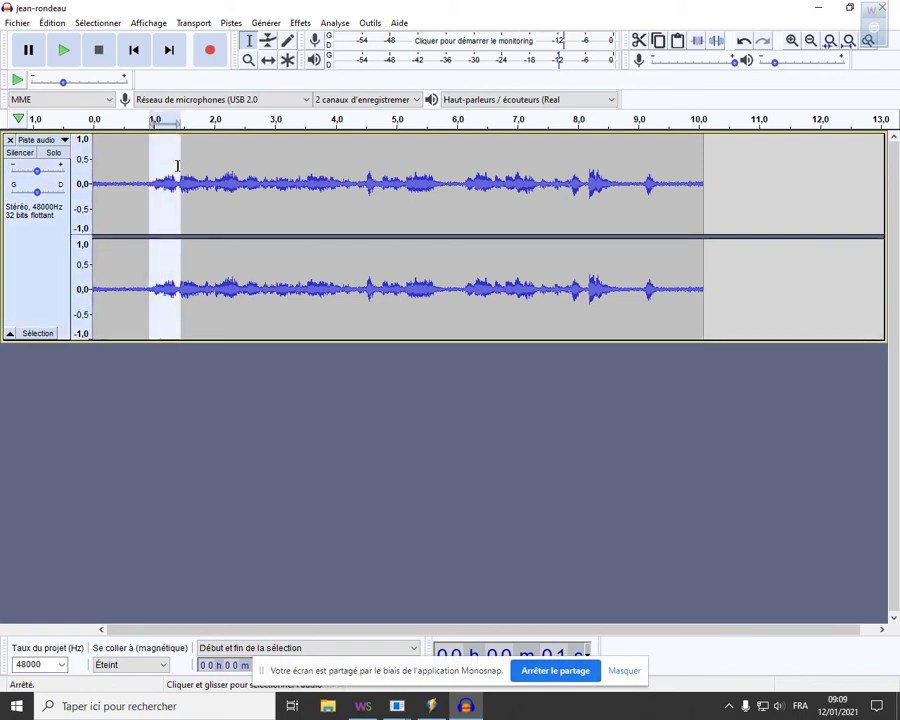
{"action": "key", "text": "Delete"}
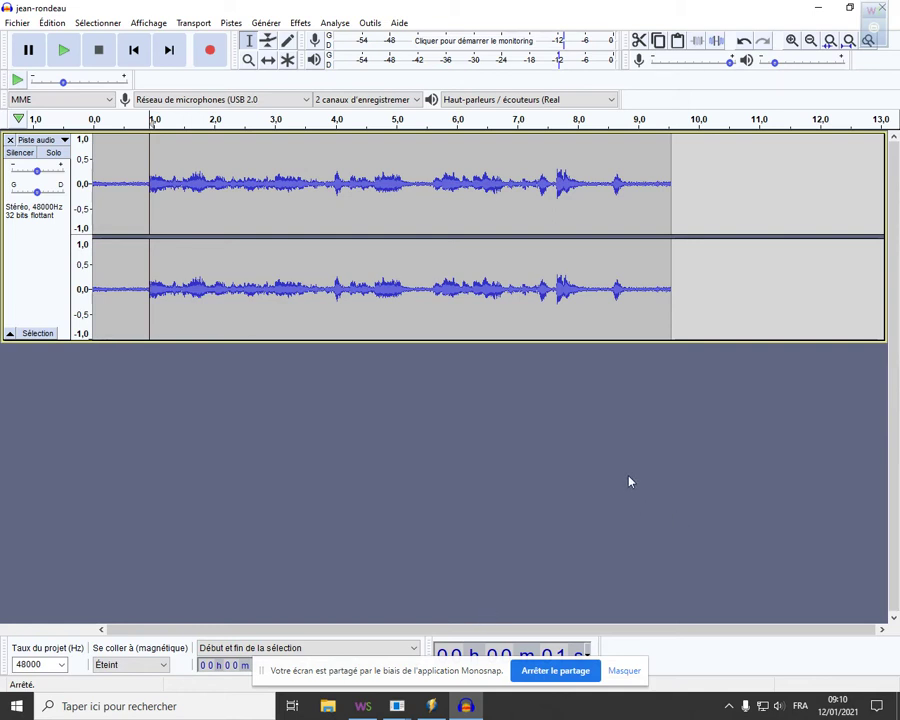
Step: Import the jean-rondeau MP3 file from the desktop as a second track below the voice recording
{"action": "left_click", "coordinate": [25, 29]}
{"action": "mouse_move", "coordinate": [79, 147]}
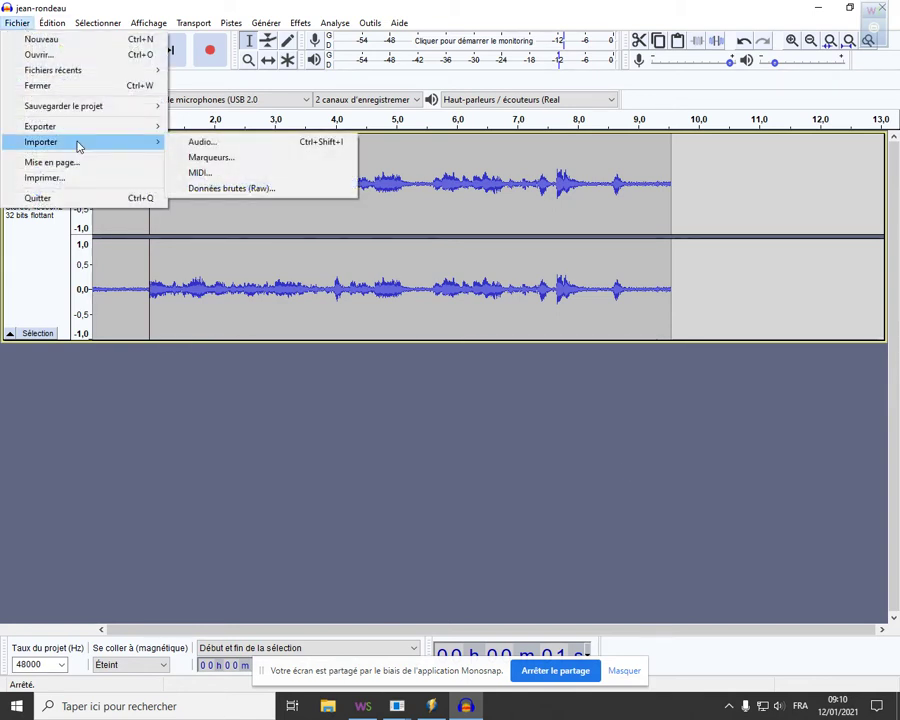
{"action": "left_click", "coordinate": [222, 146]}
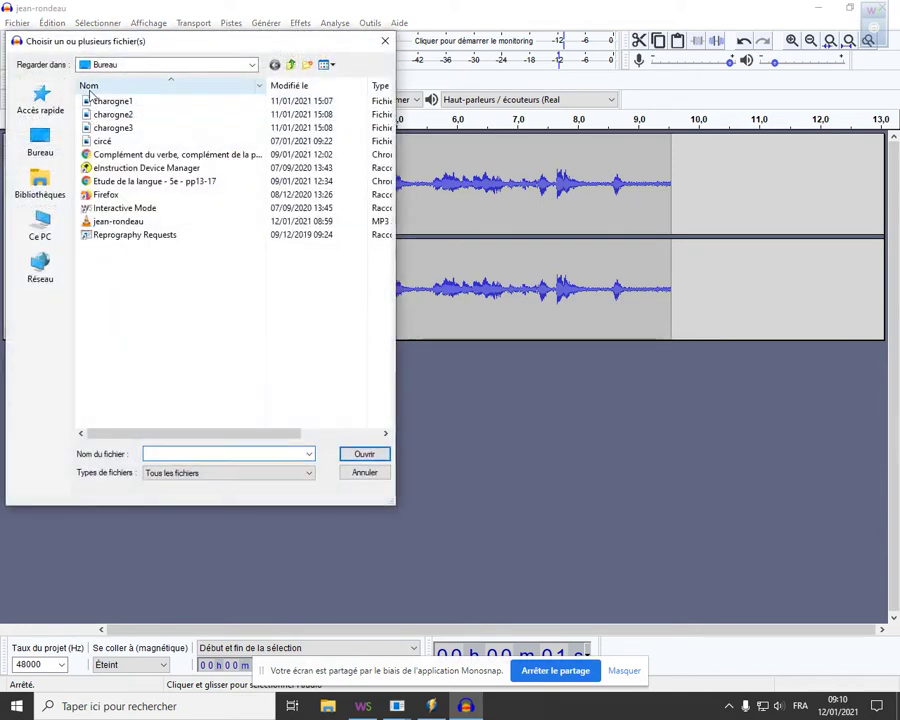
{"action": "left_click", "coordinate": [114, 222]}
{"action": "left_click", "coordinate": [363, 454]}
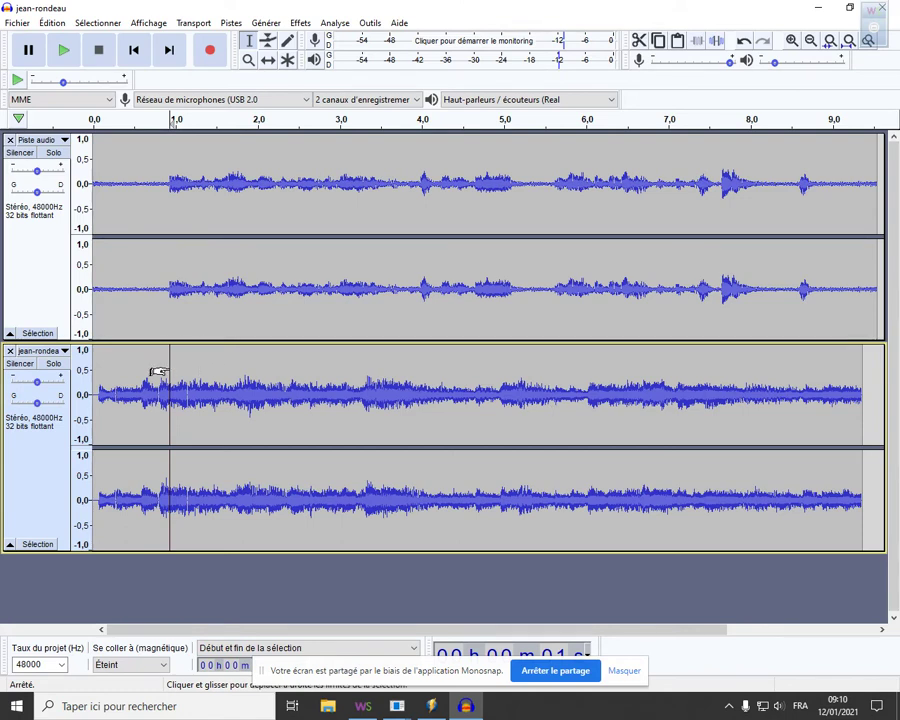
Step: Trim the jean-rondeau track to a clip about 3.4 seconds long, and shift it to start at about 3.4 seconds
{"action": "left_click_drag", "start_coordinate": [176, 364], "coordinate": [836, 377]}
{"action": "key", "text": "Delete"}
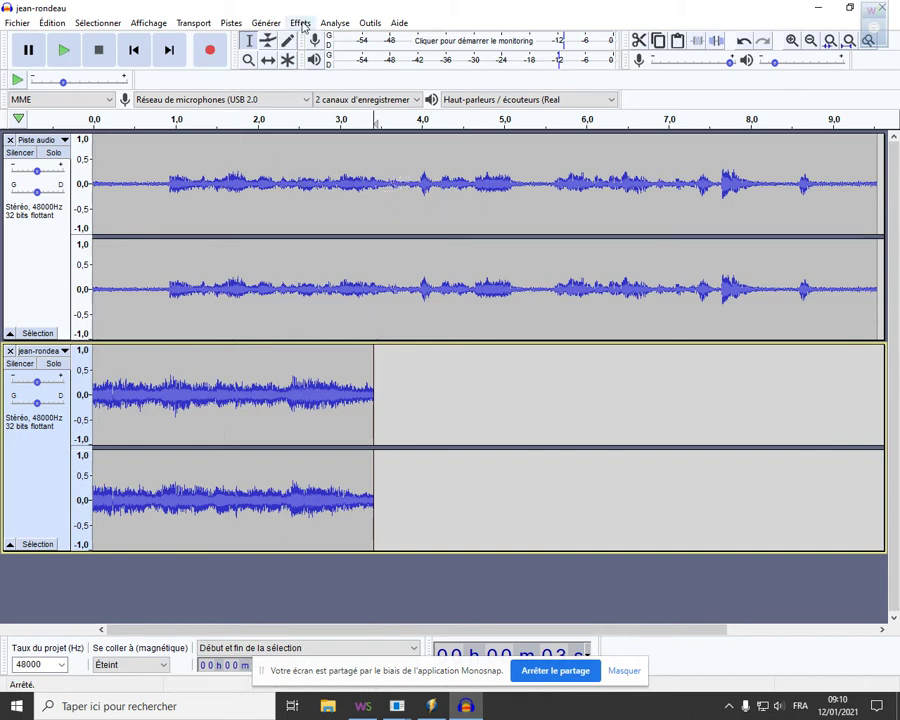
{"action": "left_click", "coordinate": [268, 60]}
{"action": "left_click_drag", "start_coordinate": [238, 400], "coordinate": [519, 421]}
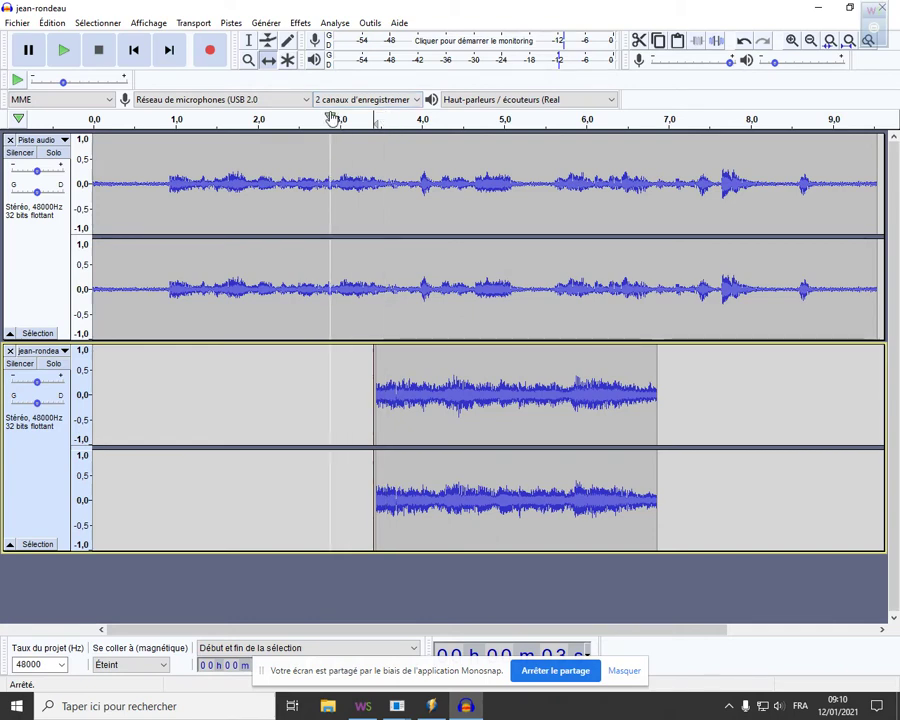
Step: Lower the jean-rondeau track's gain to -18 dB, playing part of the mix before and after the change
{"action": "key", "text": "space"}
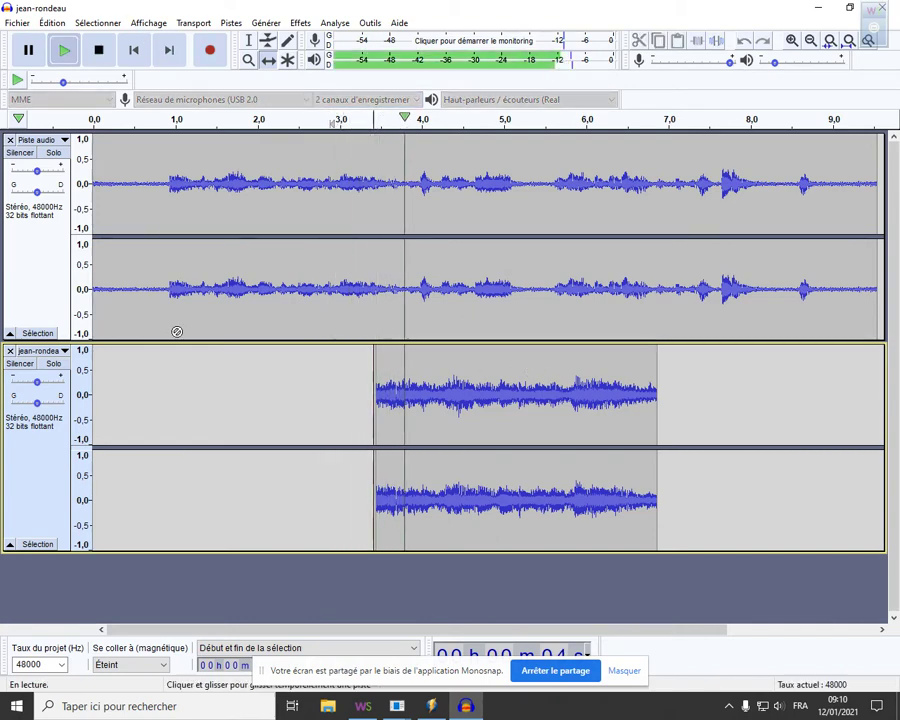
{"action": "left_click", "coordinate": [98, 50]}
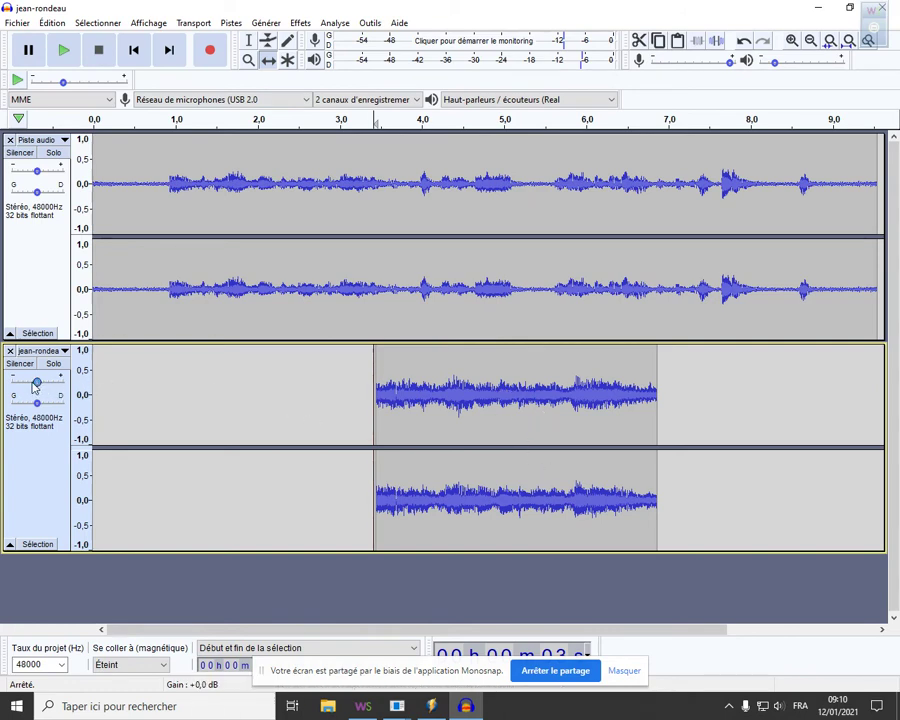
{"action": "left_click_drag", "start_coordinate": [32, 381], "coordinate": [11, 389]}
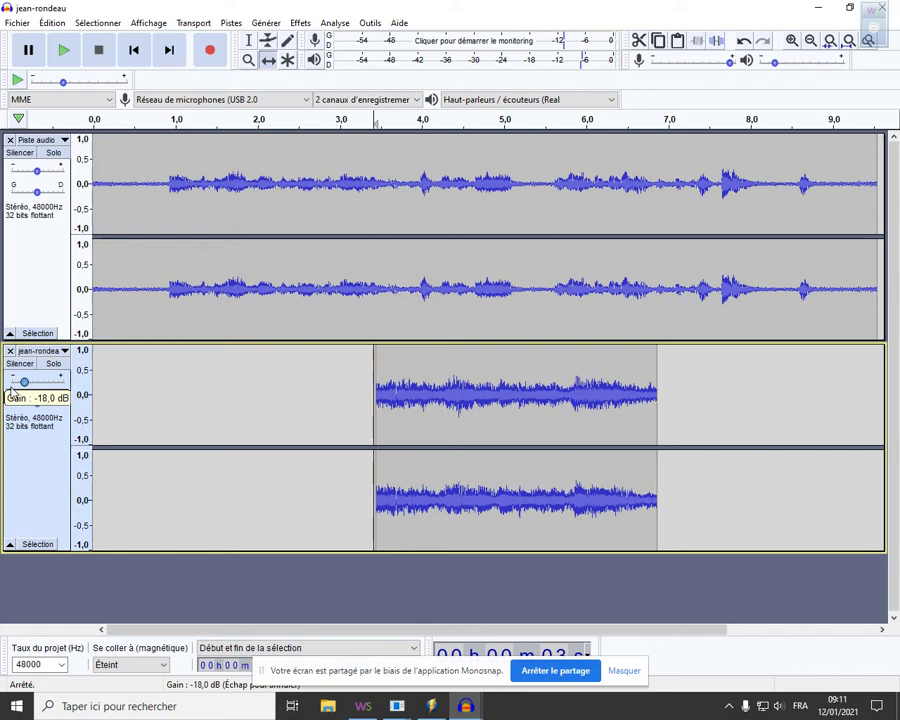
{"action": "left_click", "coordinate": [205, 119]}
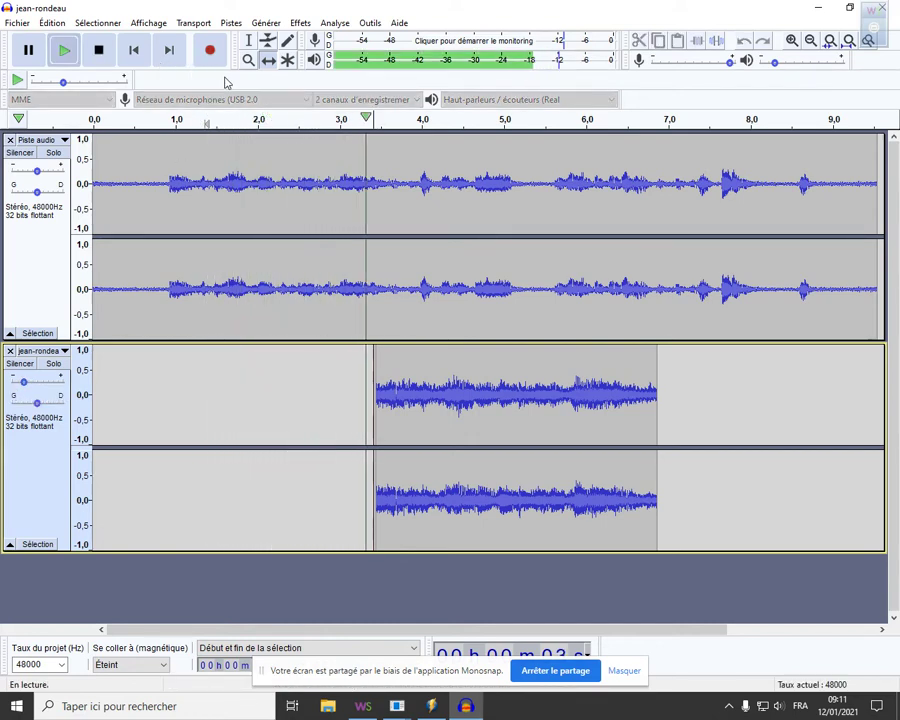
{"action": "left_click", "coordinate": [99, 51]}
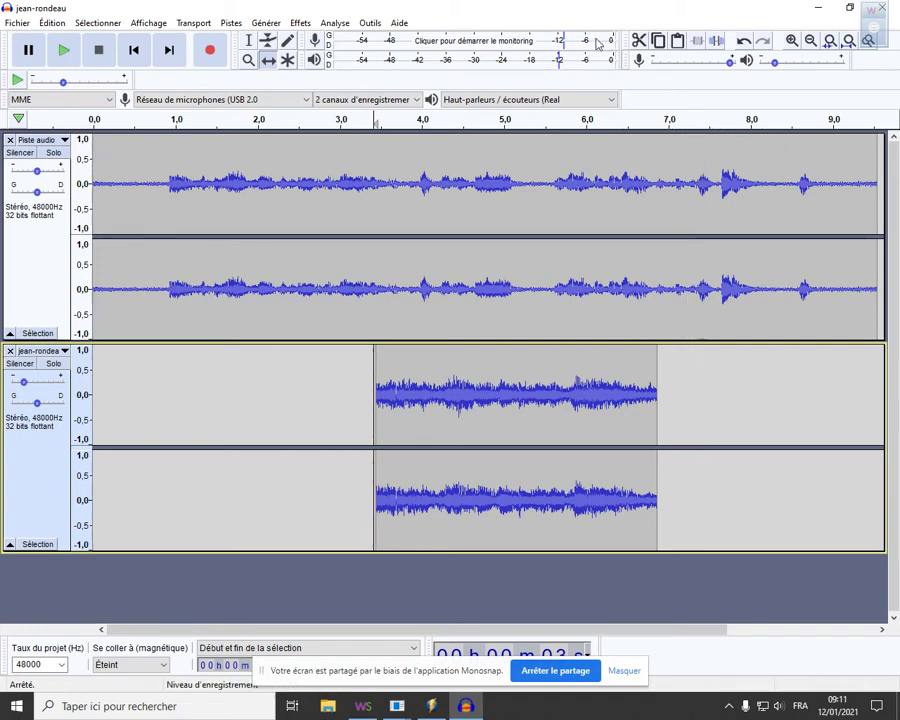
Step: Return to the Selection tool, and play the opening of the voice recording to hear its background noise
{"action": "key", "text": "F1"}
{"action": "left_click", "coordinate": [268, 40]}
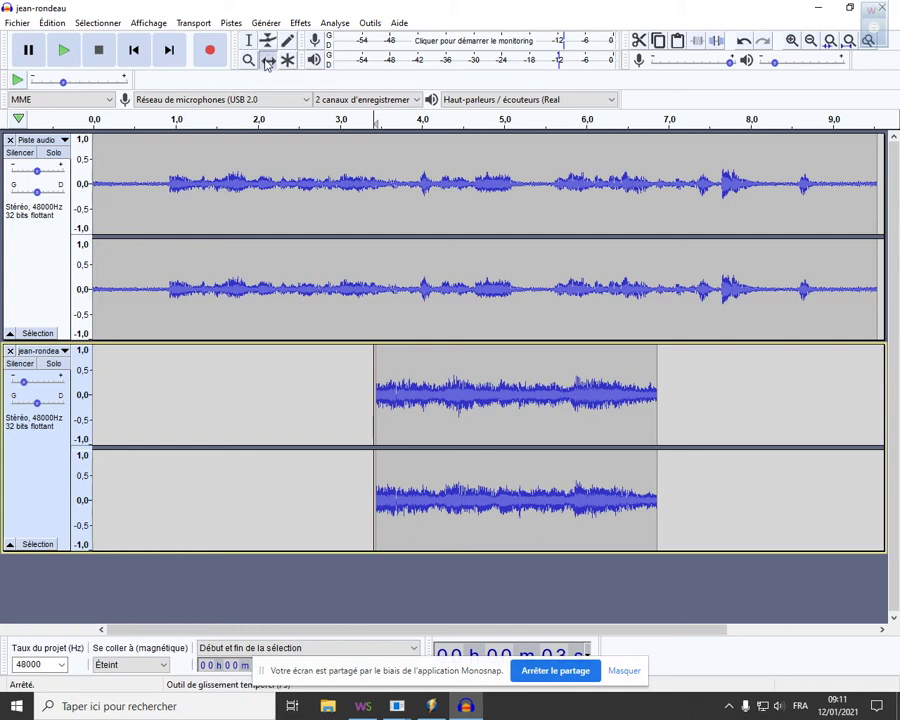
{"action": "left_click", "coordinate": [248, 41]}
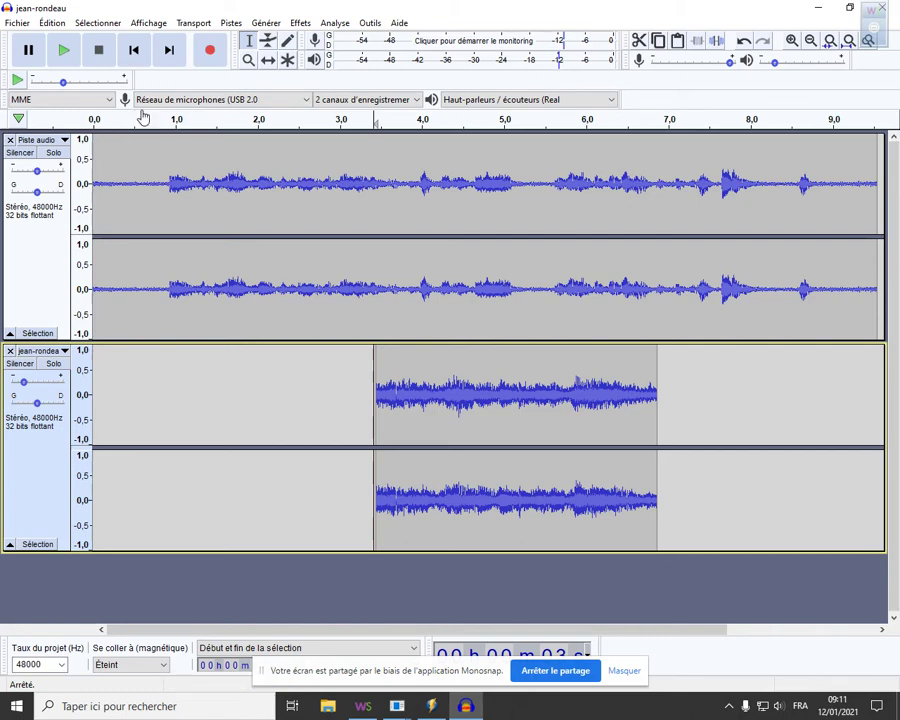
{"action": "left_click", "coordinate": [99, 119]}
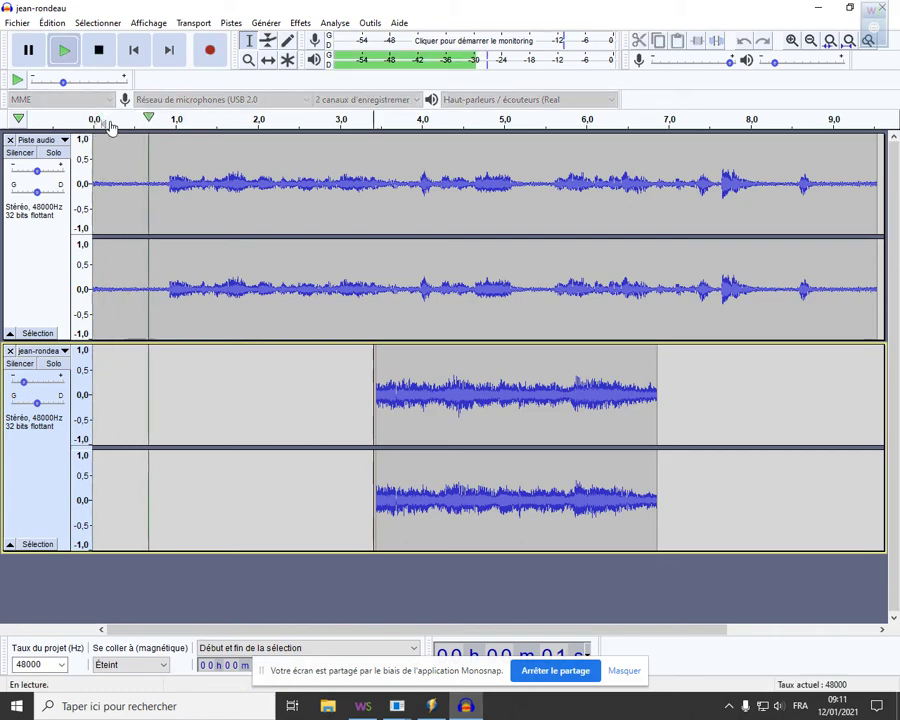
{"action": "key", "text": "space"}
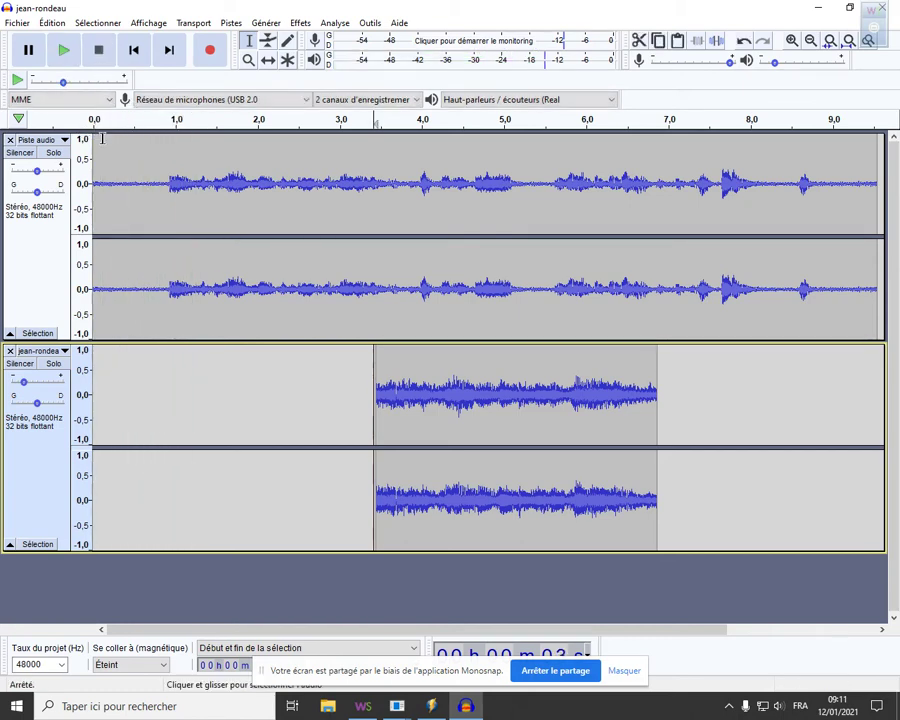
Step: Take a Noise Reduction profile from the speech-free start of the voice track, up to about 0.8 seconds
{"action": "left_click_drag", "start_coordinate": [100, 138], "coordinate": [156, 152]}
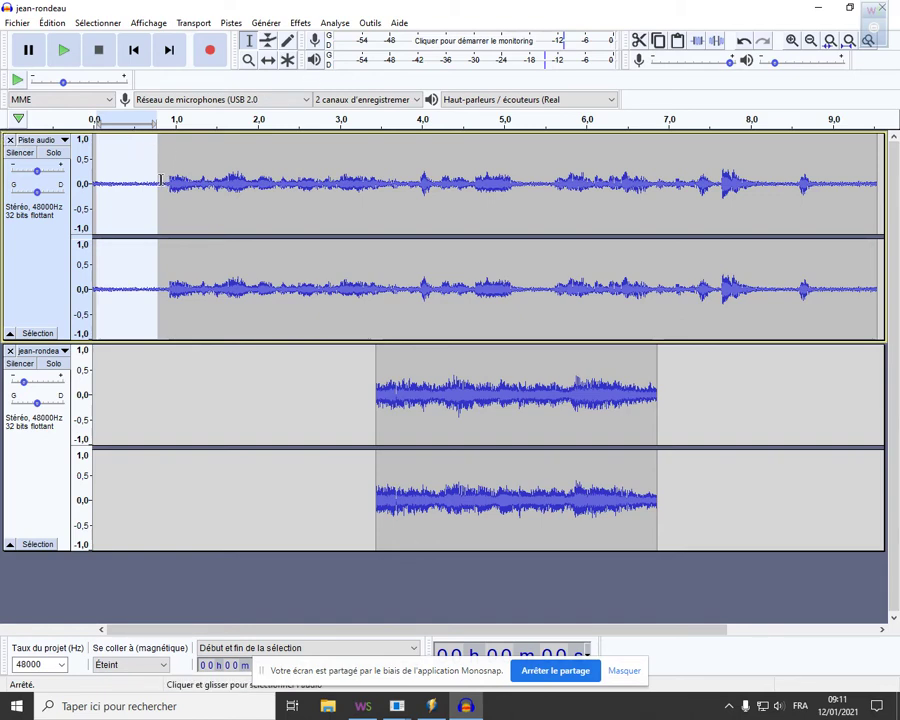
{"action": "left_click", "coordinate": [300, 24]}
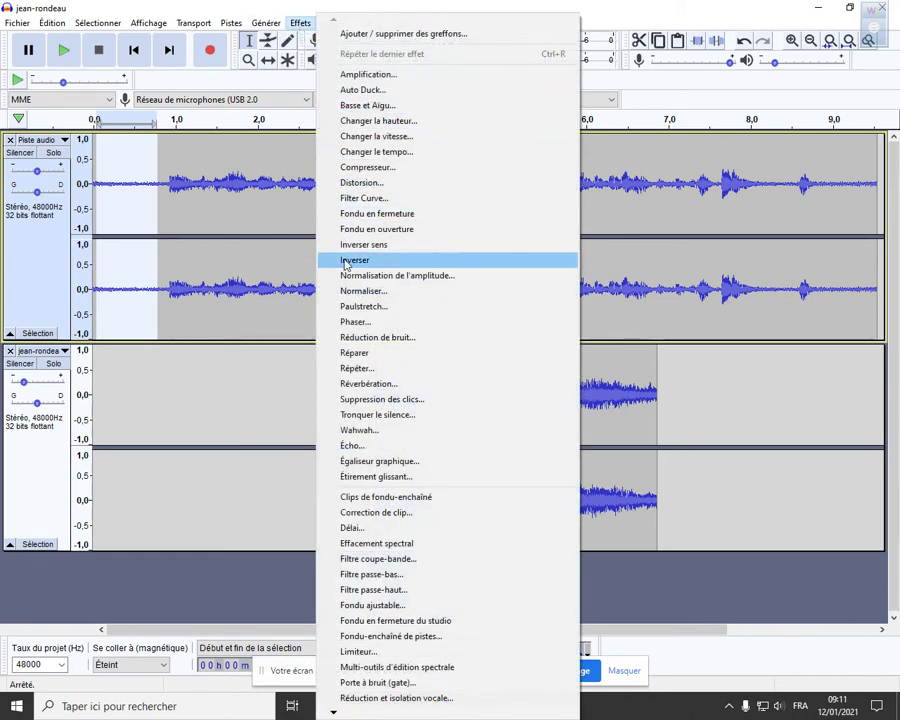
{"action": "left_click", "coordinate": [372, 338]}
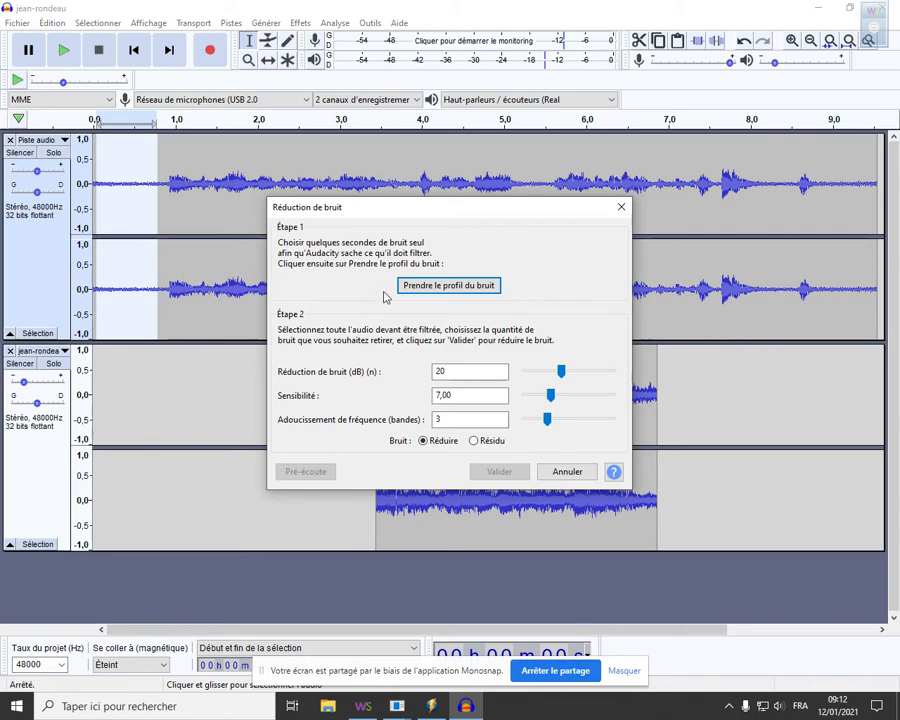
{"action": "left_click", "coordinate": [450, 287]}
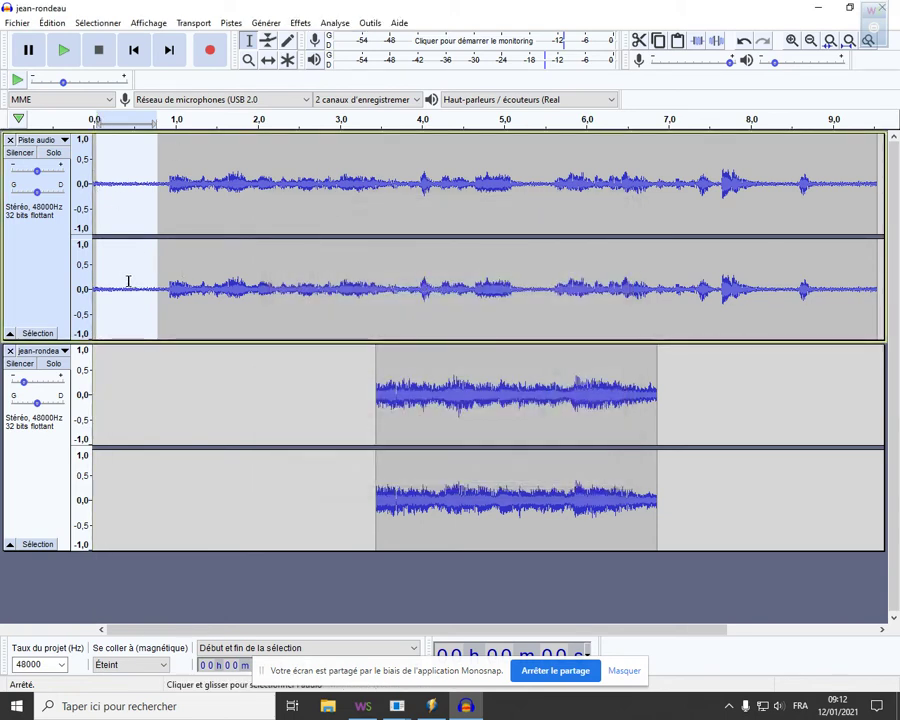
Step: Select the voice track from about 0.1 seconds to its end, and stop any playback
{"action": "left_click", "coordinate": [300, 23]}
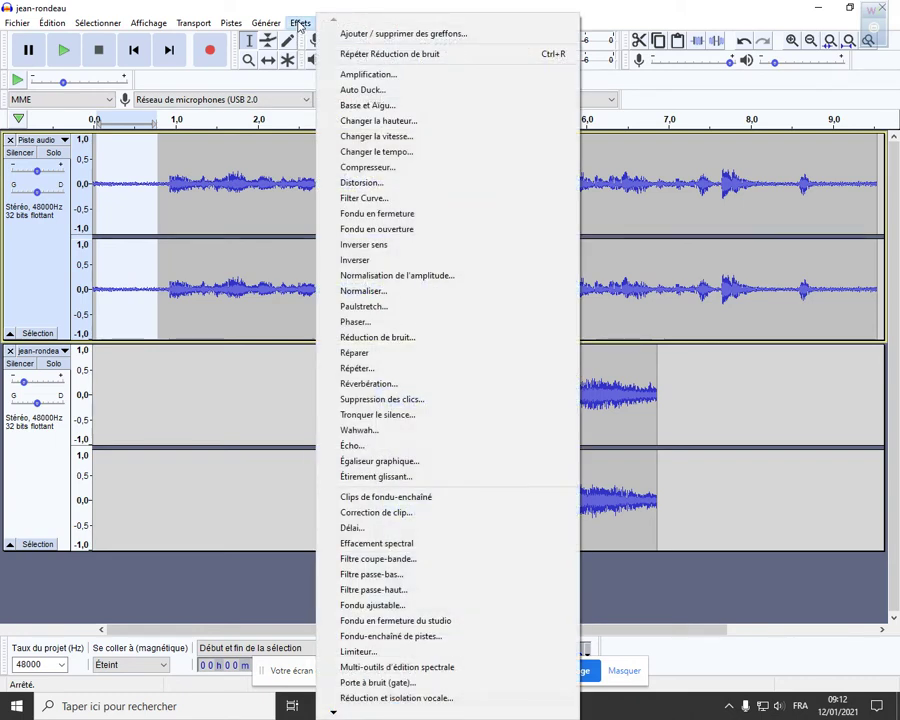
{"action": "left_click", "coordinate": [300, 23]}
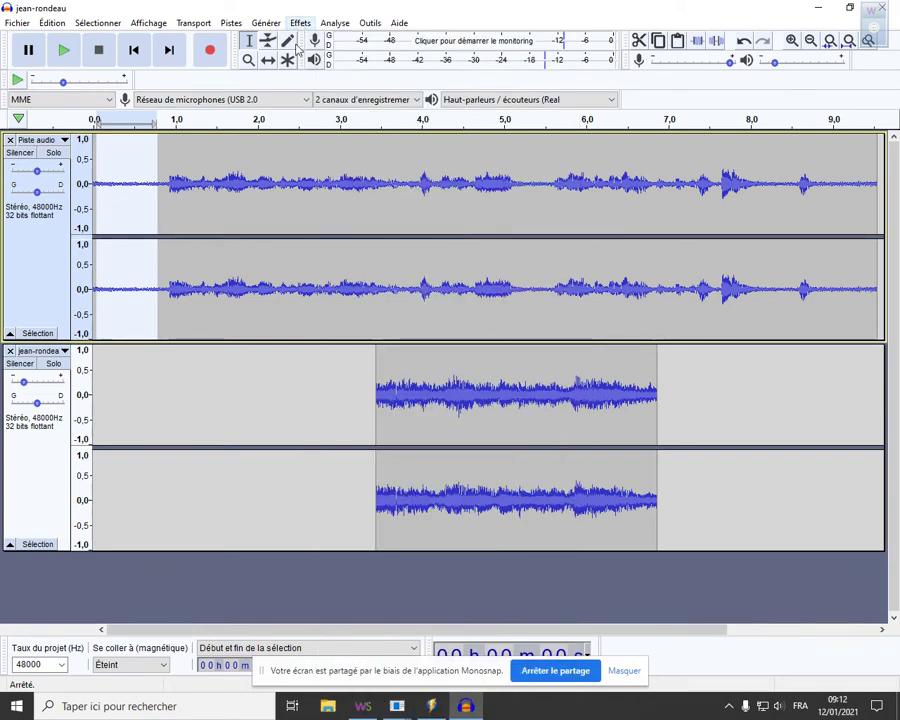
{"action": "left_click", "coordinate": [147, 222]}
{"action": "left_click", "coordinate": [182, 298]}
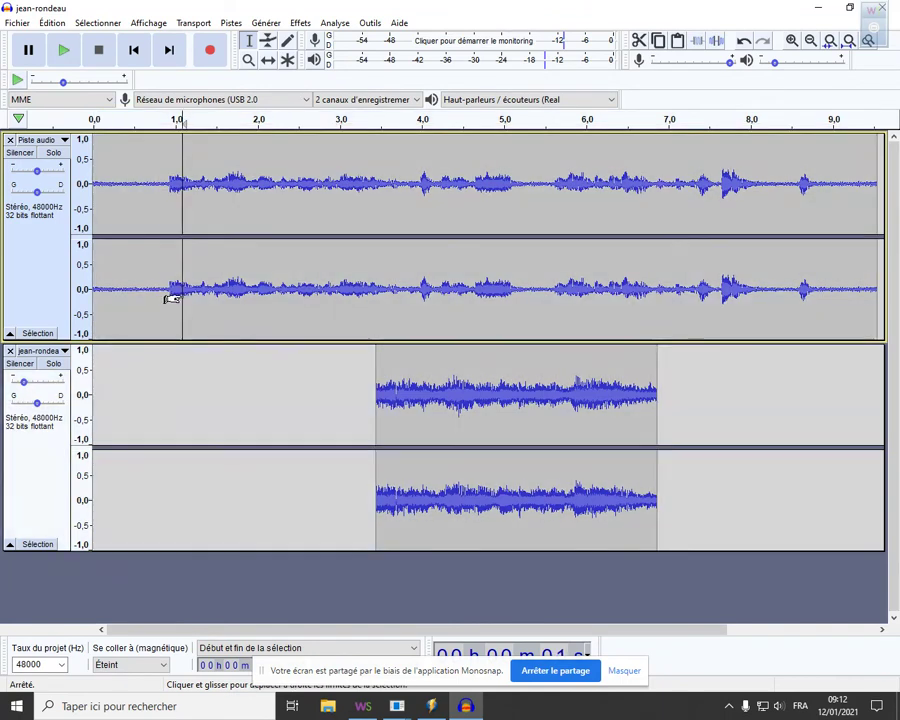
{"action": "left_click", "coordinate": [92, 145]}
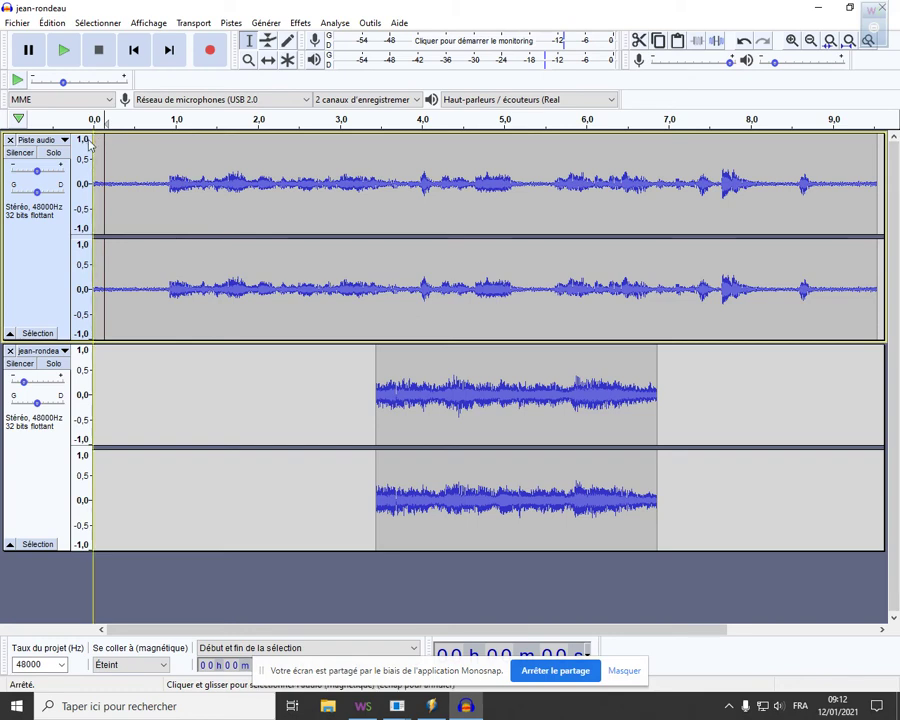
{"action": "key", "text": "space"}
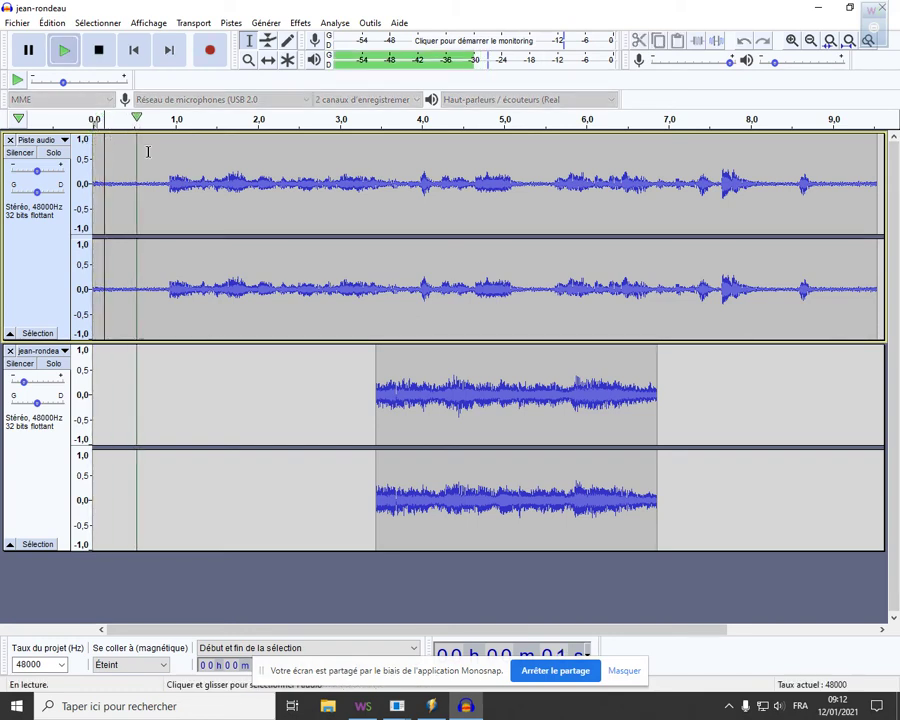
{"action": "left_click", "coordinate": [862, 150]}
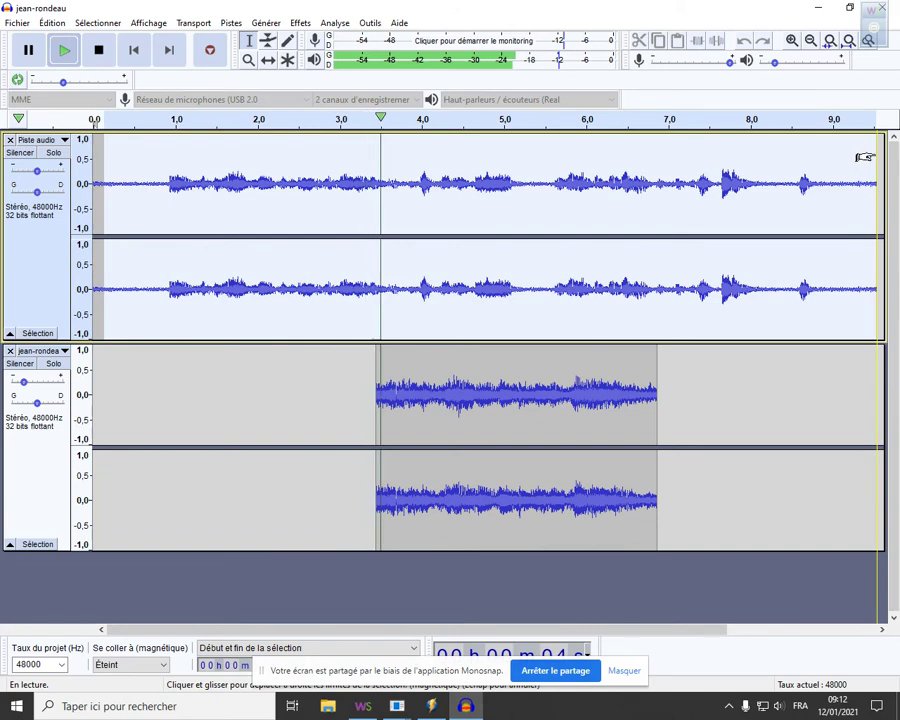
{"action": "left_click", "coordinate": [98, 49]}
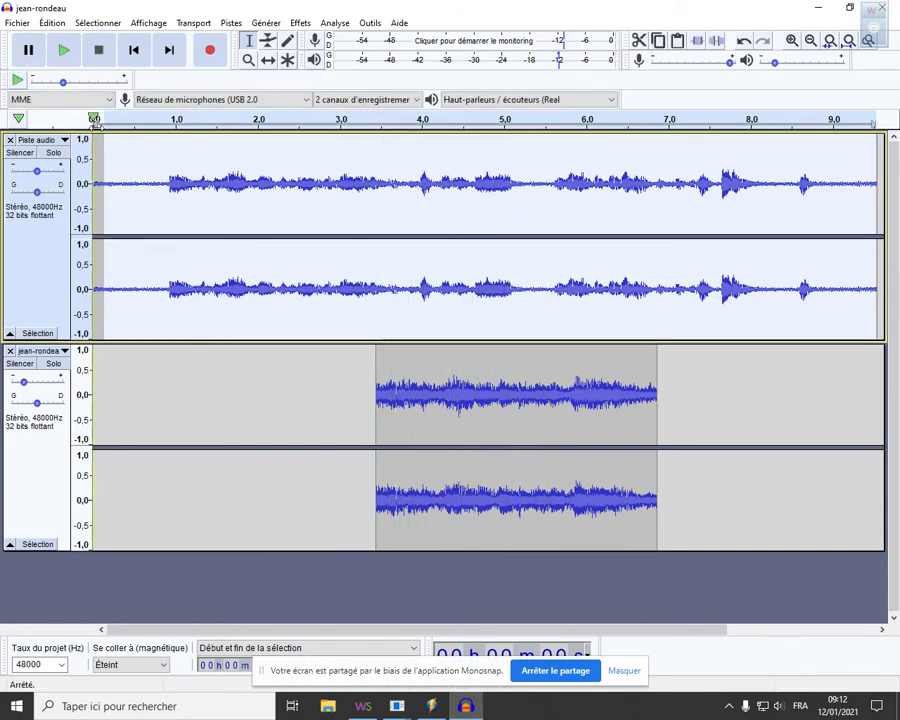
Step: Play the project from its beginning, restart it from there, and stop the playback
{"action": "left_click", "coordinate": [95, 120]}
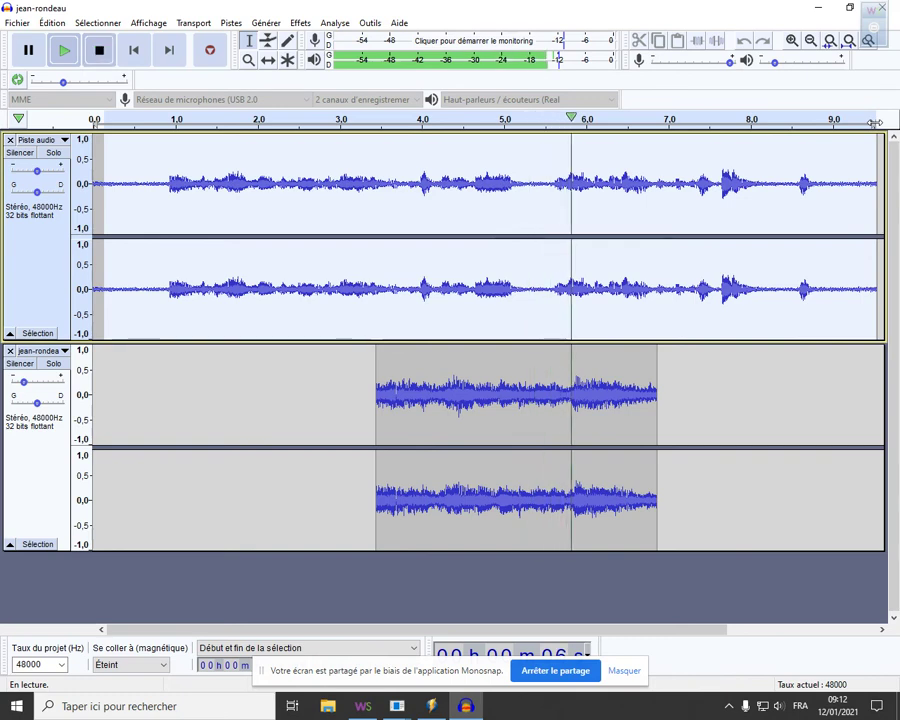
{"action": "key", "text": "Home"}
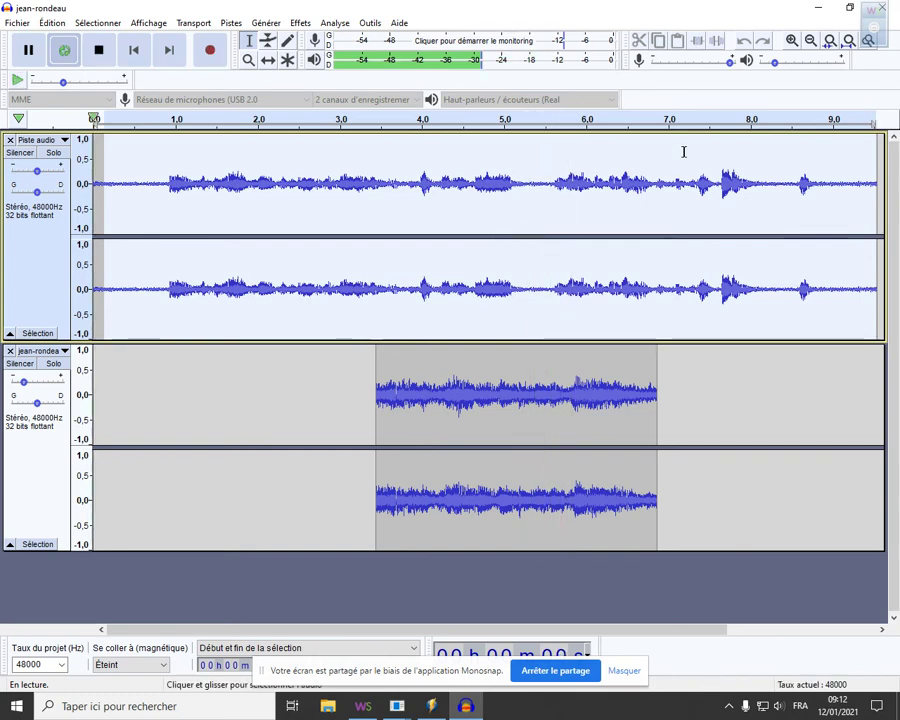
{"action": "left_click", "coordinate": [98, 51]}
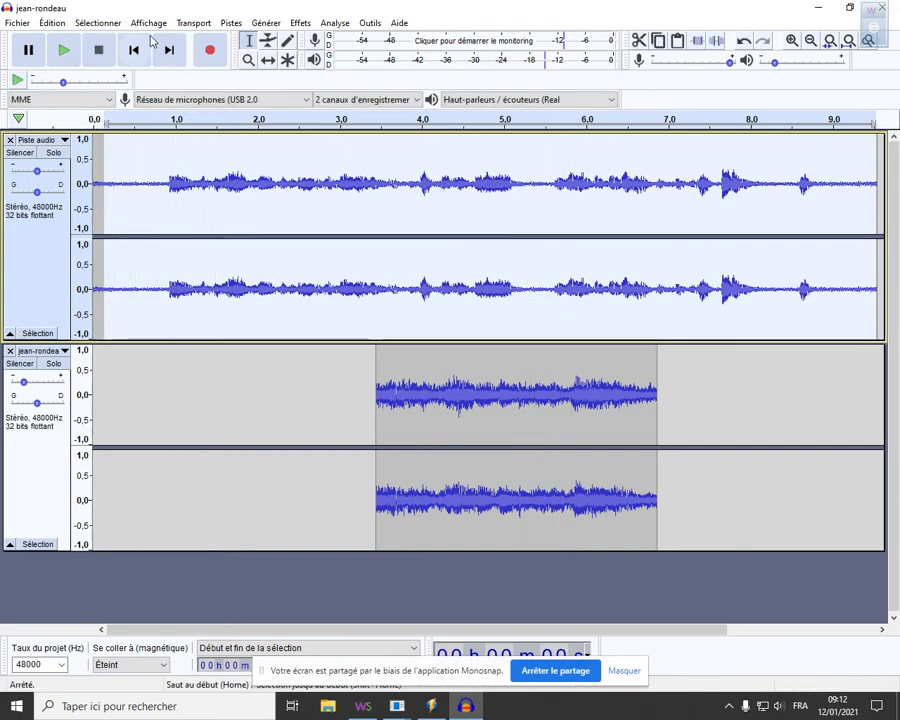
Step: Apply Noise Reduction to the selected voice audio with 20 dB reduction, sensitivity 7.00 and 3 smoothing bands, and clear the selection
{"action": "left_click", "coordinate": [300, 22]}
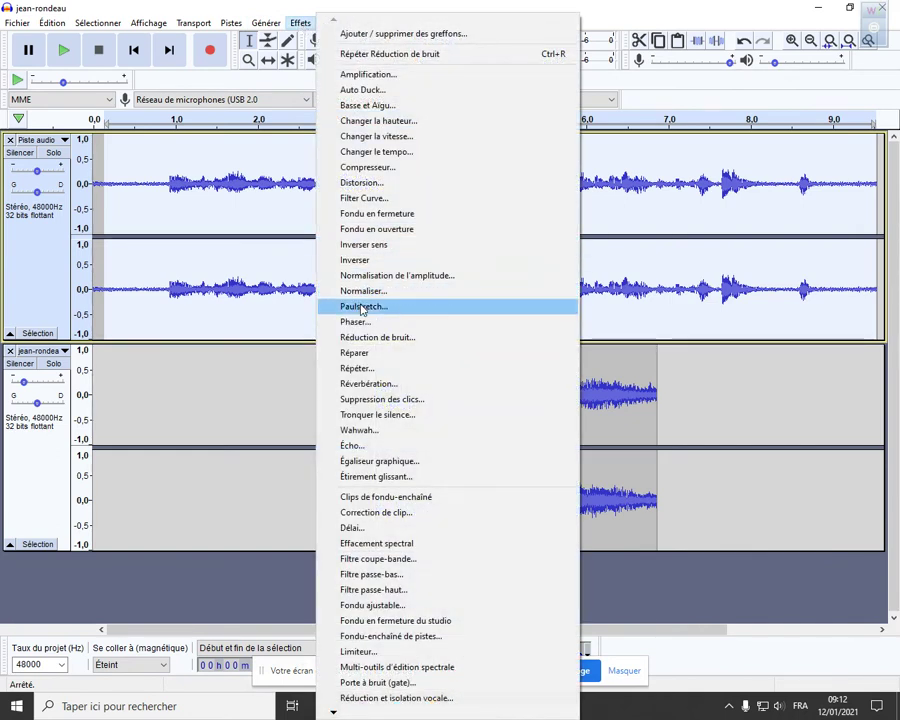
{"action": "left_click", "coordinate": [378, 338]}
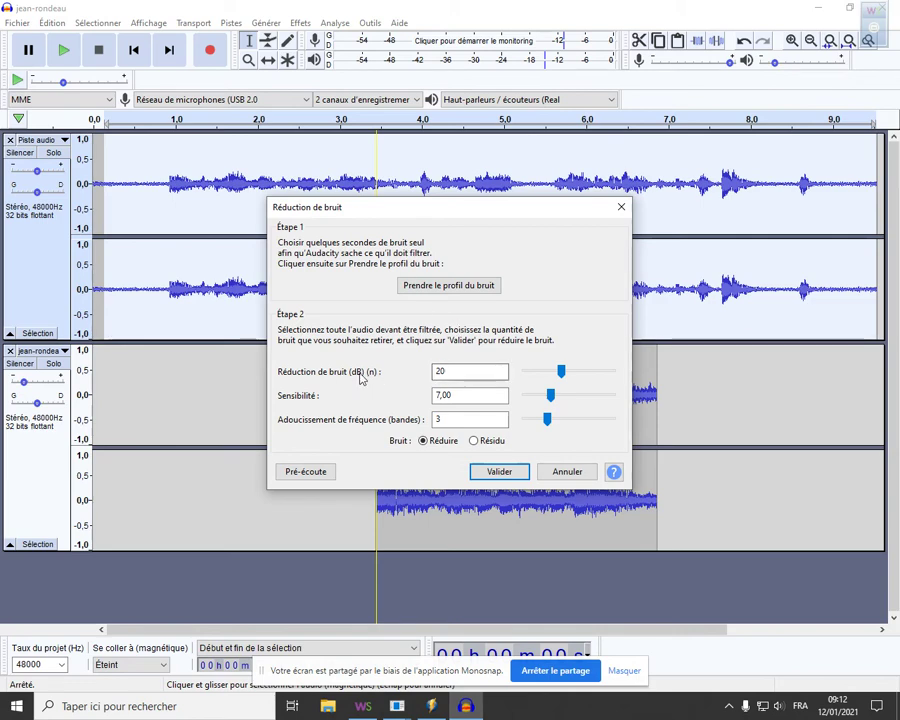
{"action": "mouse_move", "coordinate": [561, 371]}
{"action": "left_mouse_down"}
{"action": "mouse_move", "coordinate": [548, 377]}
{"action": "mouse_move", "coordinate": [557, 377]}
{"action": "left_mouse_up"}
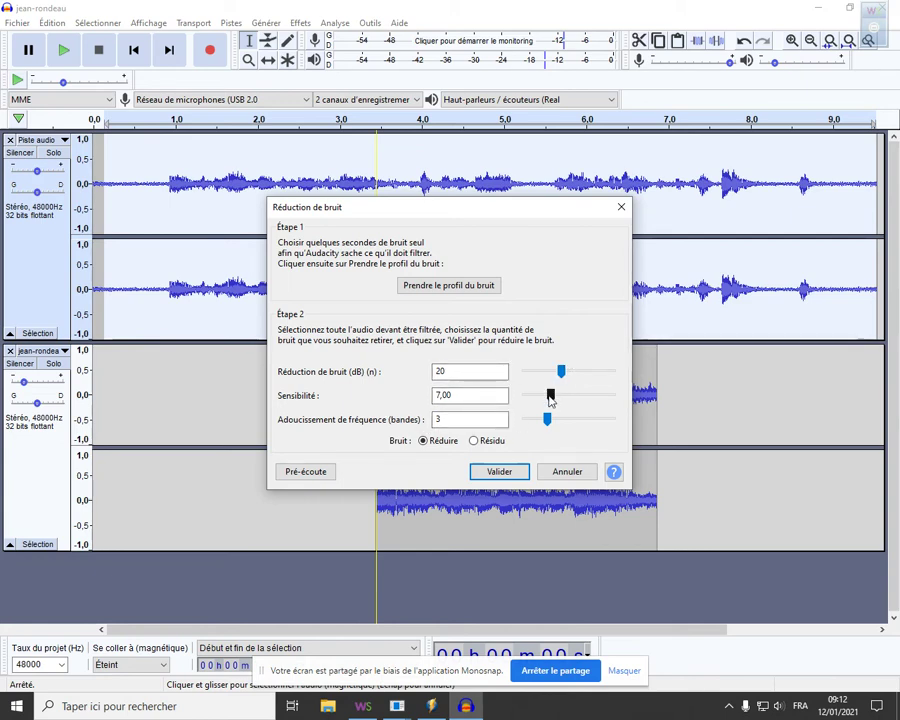
{"action": "left_click", "coordinate": [504, 472]}
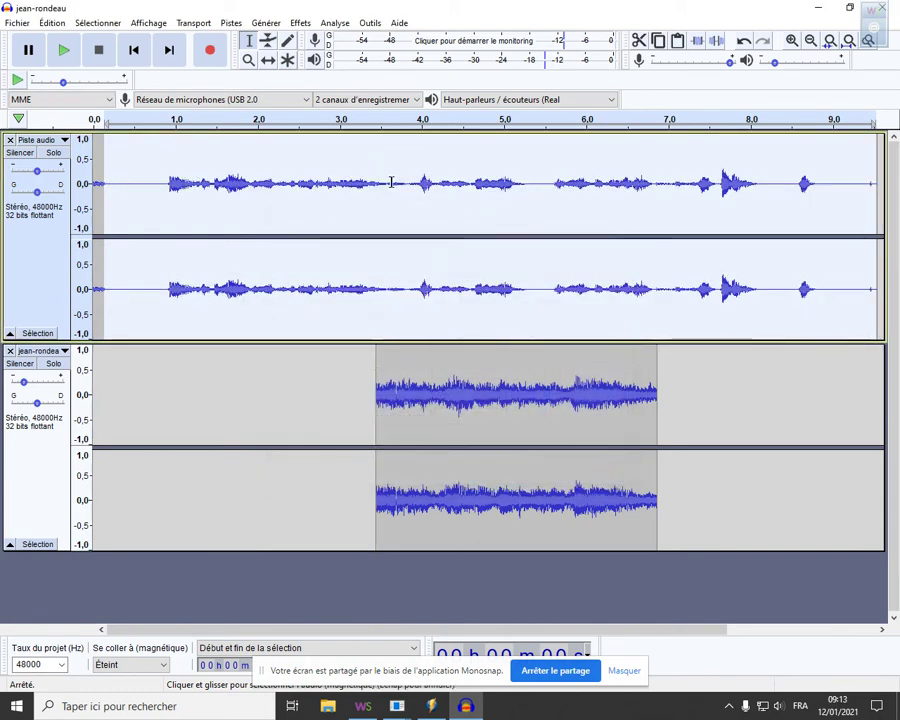
{"action": "left_click", "coordinate": [152, 165]}
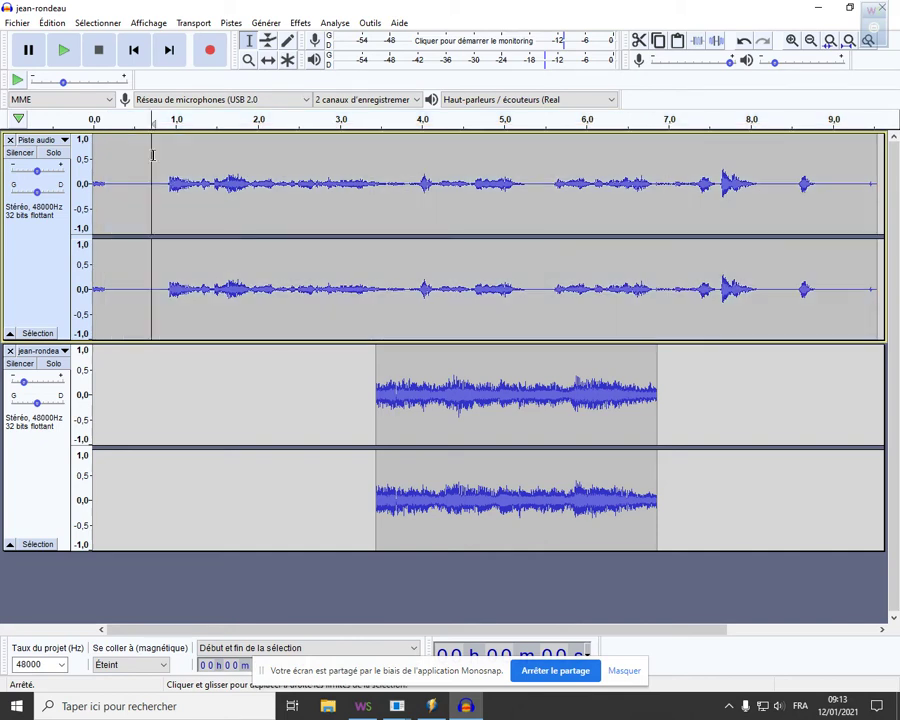
Step: Play the project from about 0.7 seconds, stop it, and place the cursor at about 1.6 seconds in the music track
{"action": "left_click", "coordinate": [62, 50]}
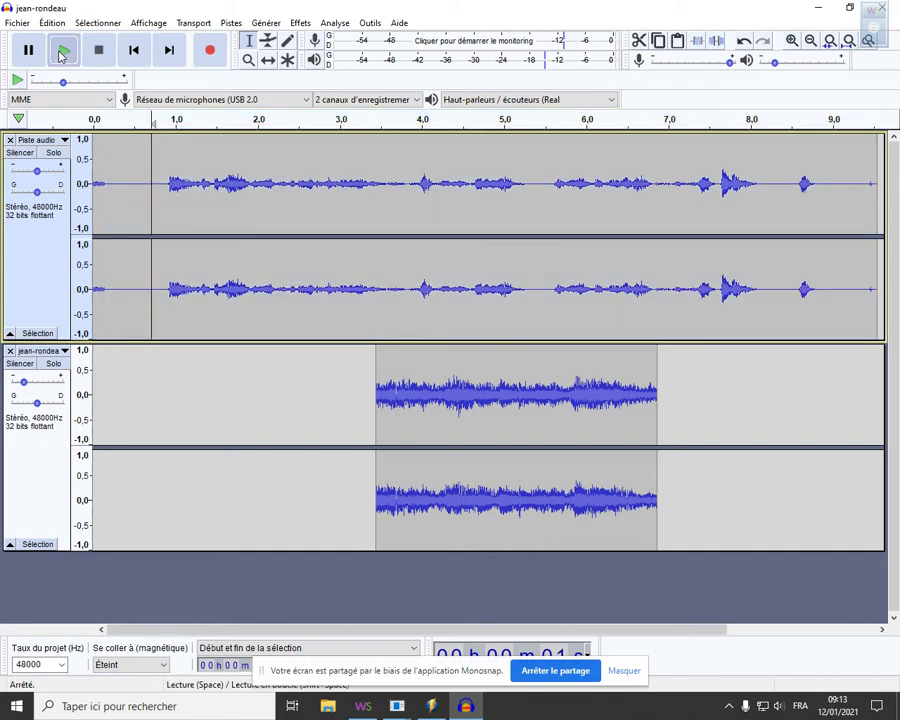
{"action": "left_click", "coordinate": [62, 50]}
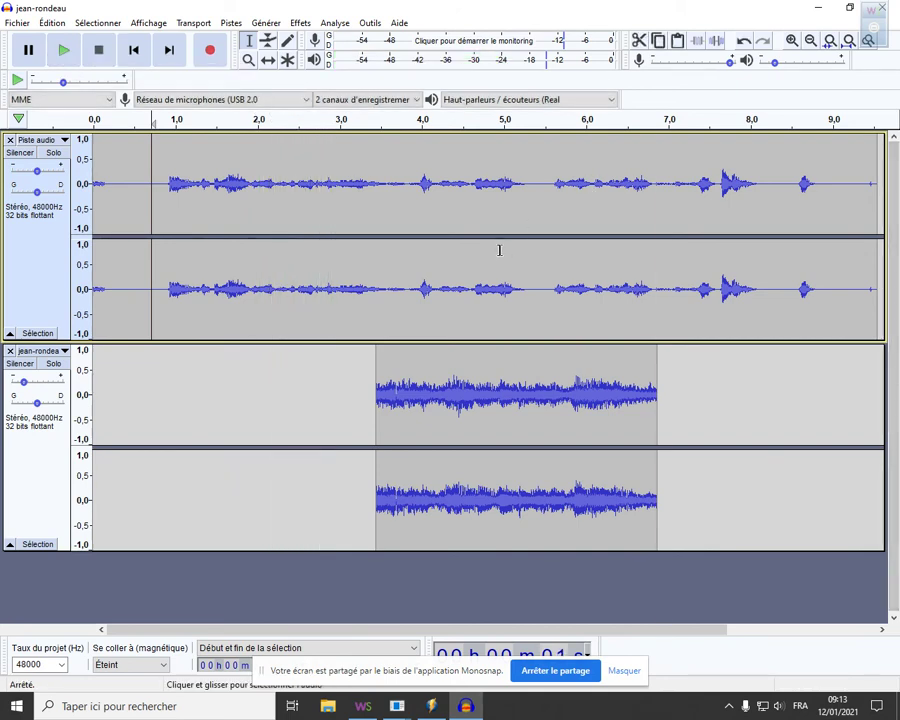
{"action": "left_click", "coordinate": [362, 304]}
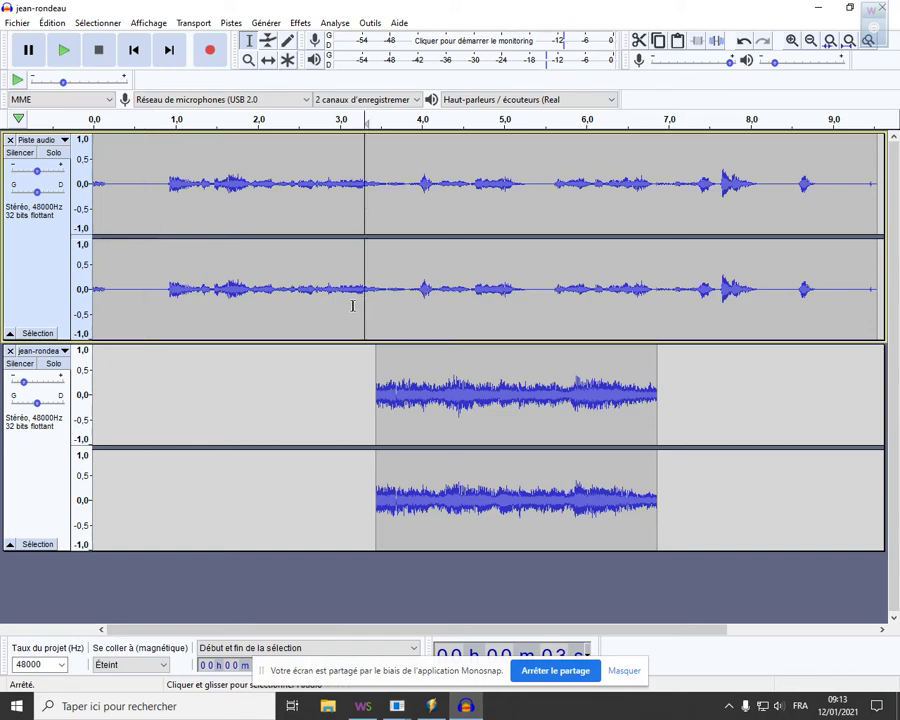
{"action": "left_click", "coordinate": [265, 392]}
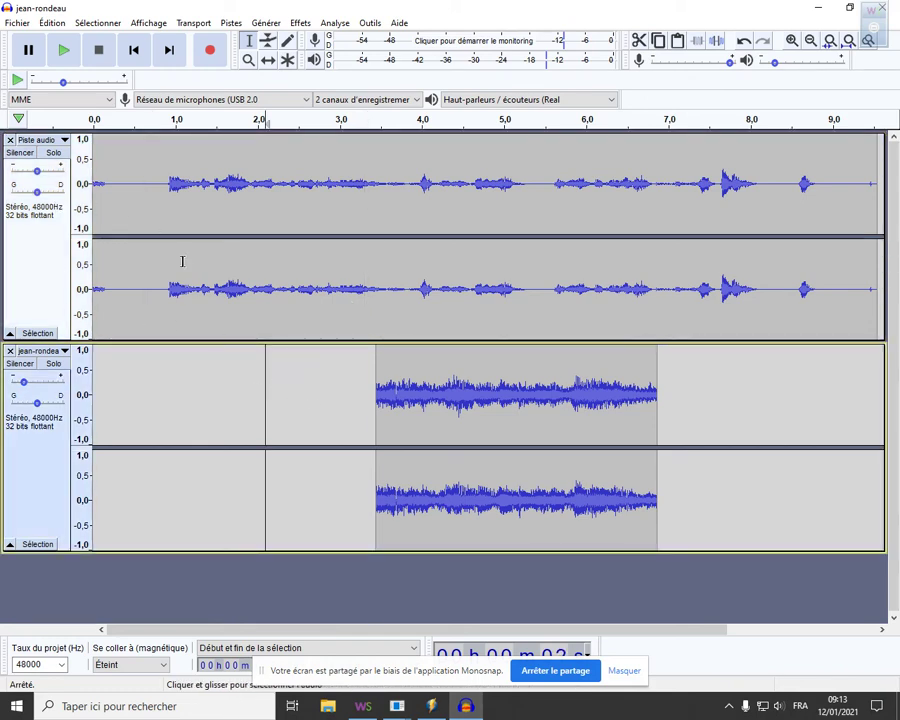
{"action": "left_click", "coordinate": [222, 389]}
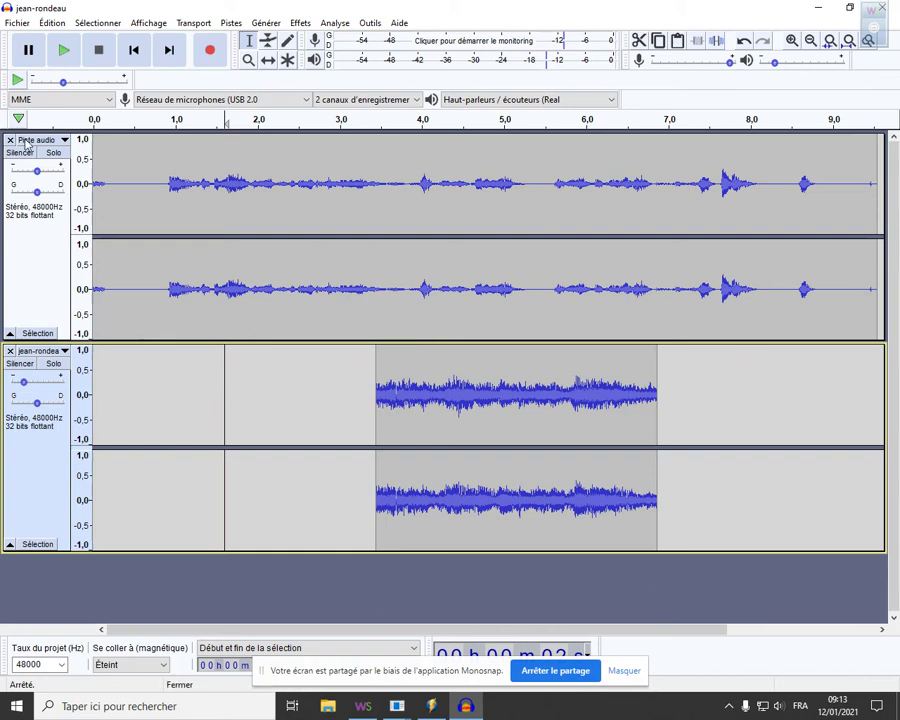
Step: Save the Audacity project on the desktop (Bureau) under the name demonstration-audacity
{"action": "left_click", "coordinate": [18, 23]}
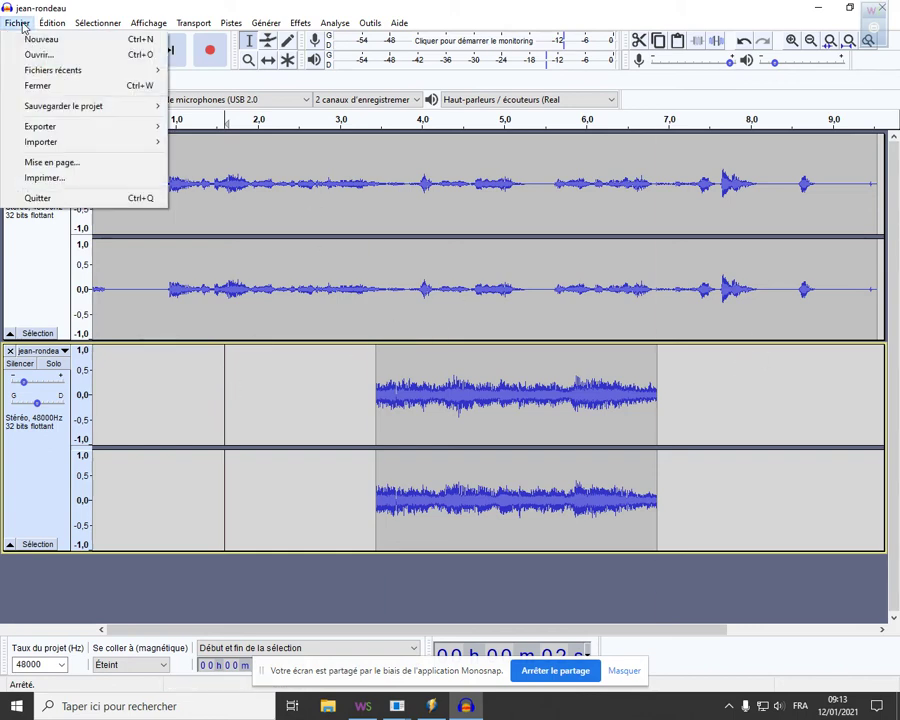
{"action": "mouse_move", "coordinate": [66, 109]}
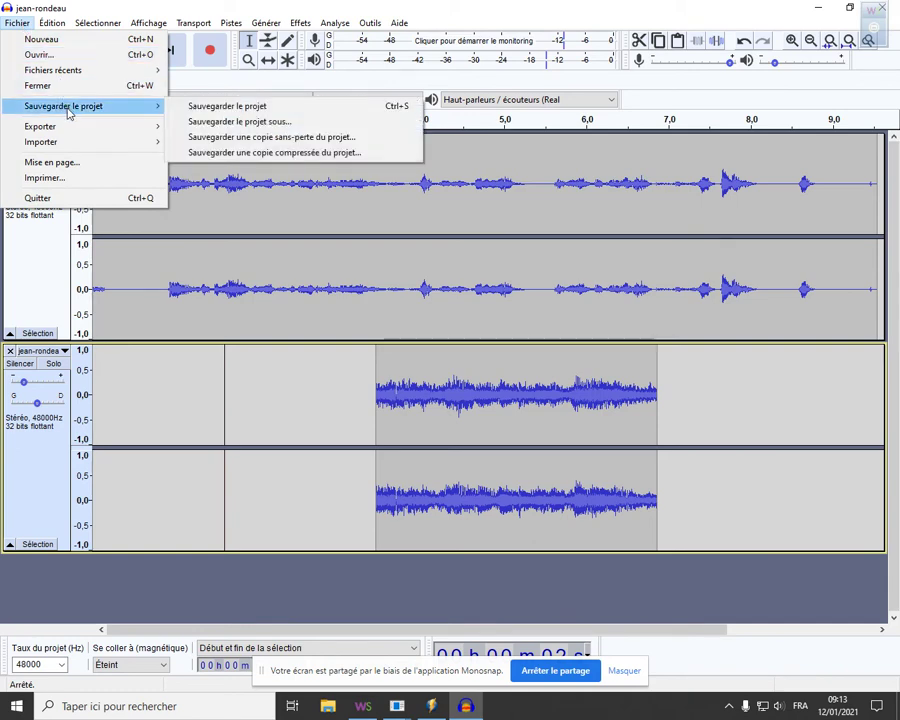
{"action": "left_click", "coordinate": [250, 107]}
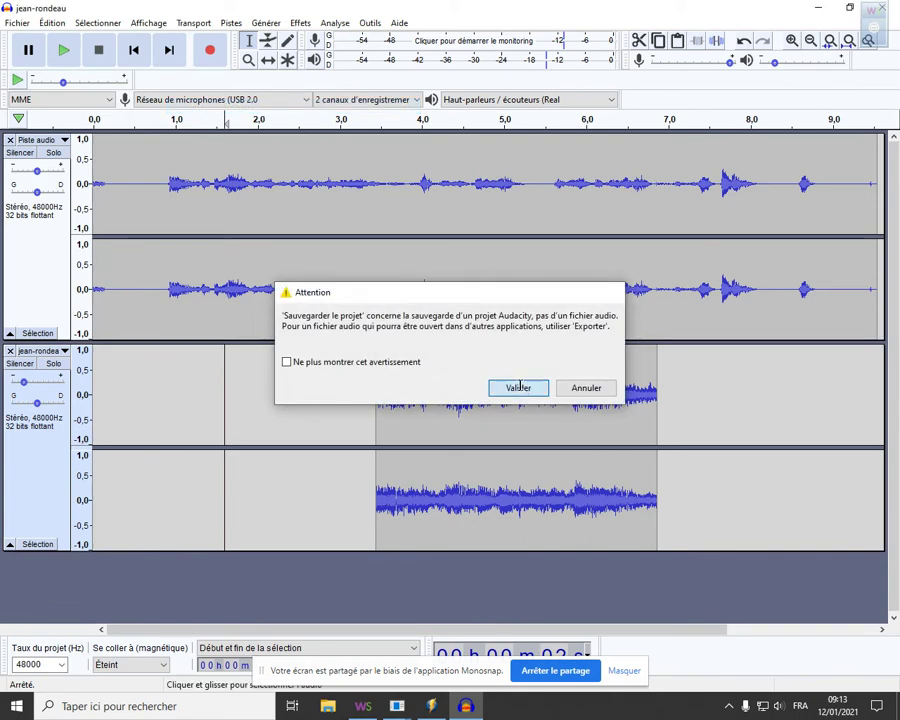
{"action": "left_click", "coordinate": [517, 386]}
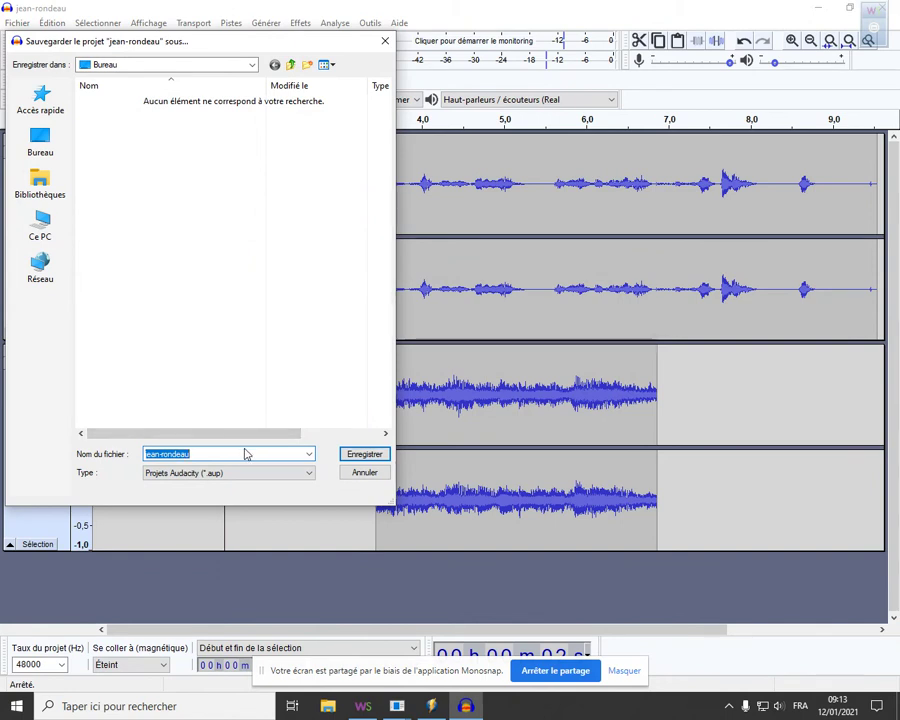
{"action": "type", "text": "essa"}
{"action": "key", "text": "BackSpace"}
{"action": "key", "text": "BackSpace"}
{"action": "key", "text": "BackSpace"}
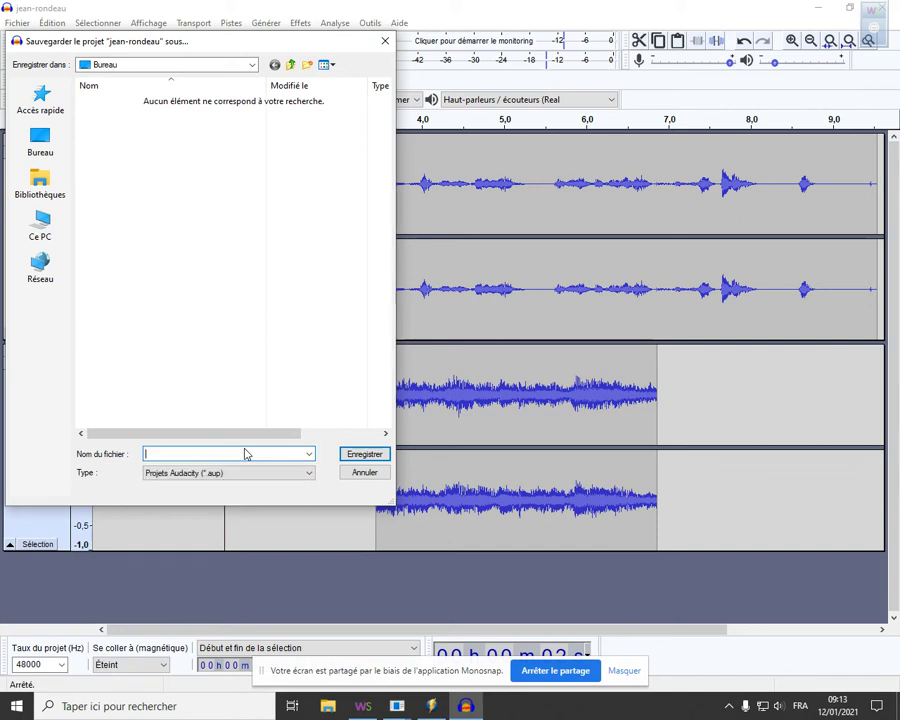
{"action": "type", "text": "demonstration-audacity"}
{"action": "left_click", "coordinate": [366, 454]}
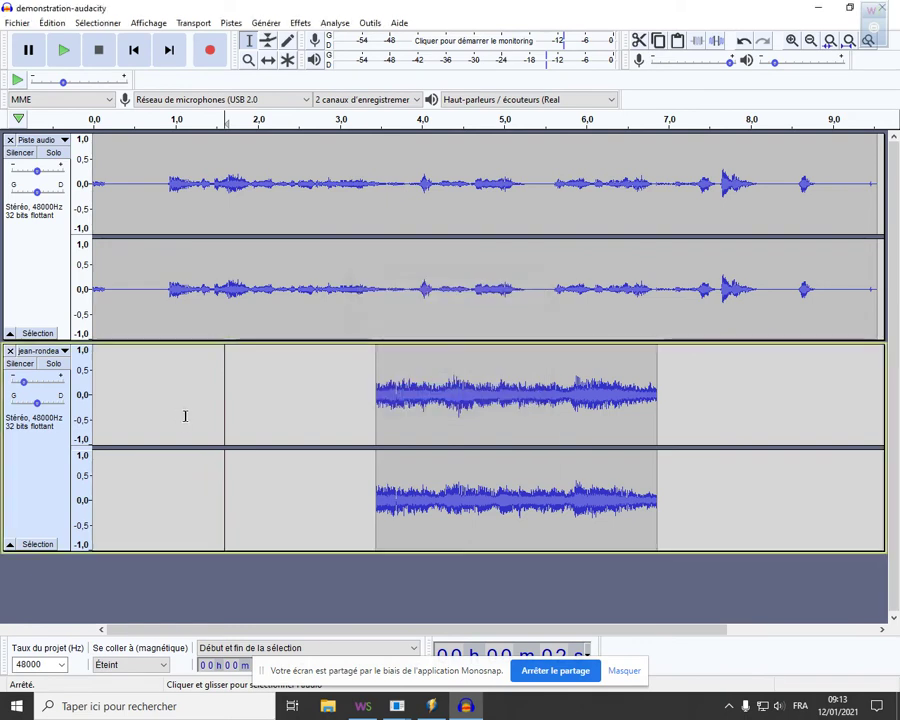
Step: Switch to the desktop, move the demonstration-audacity_data folder into the empty middle area, and inspect its e08/d08 audio files
{"action": "left_click", "coordinate": [820, 8]}
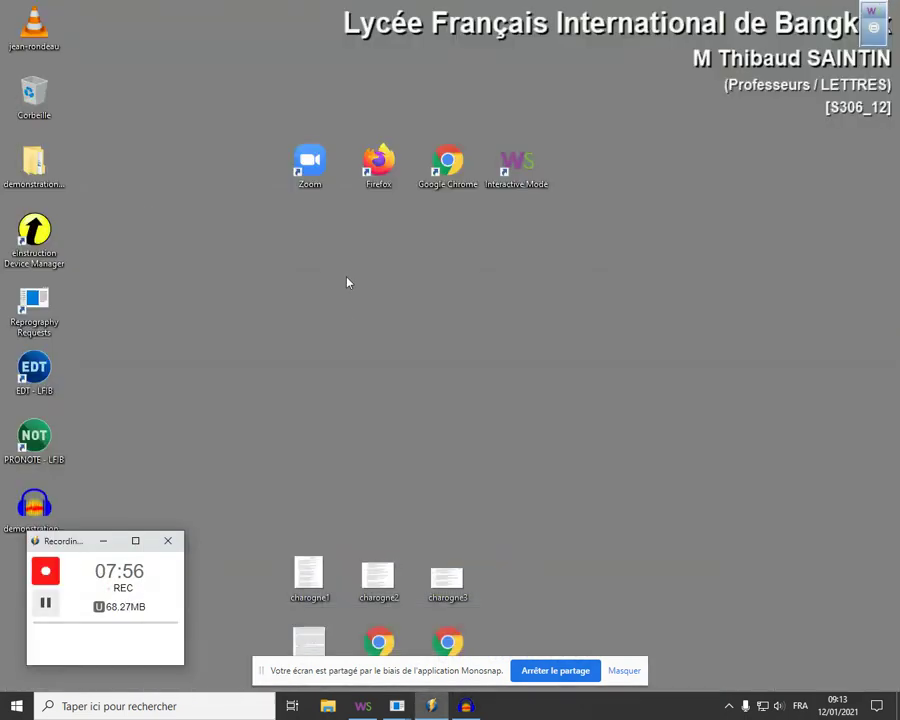
{"action": "left_click_drag", "start_coordinate": [38, 162], "coordinate": [383, 298]}
{"action": "double_click", "coordinate": [380, 298]}
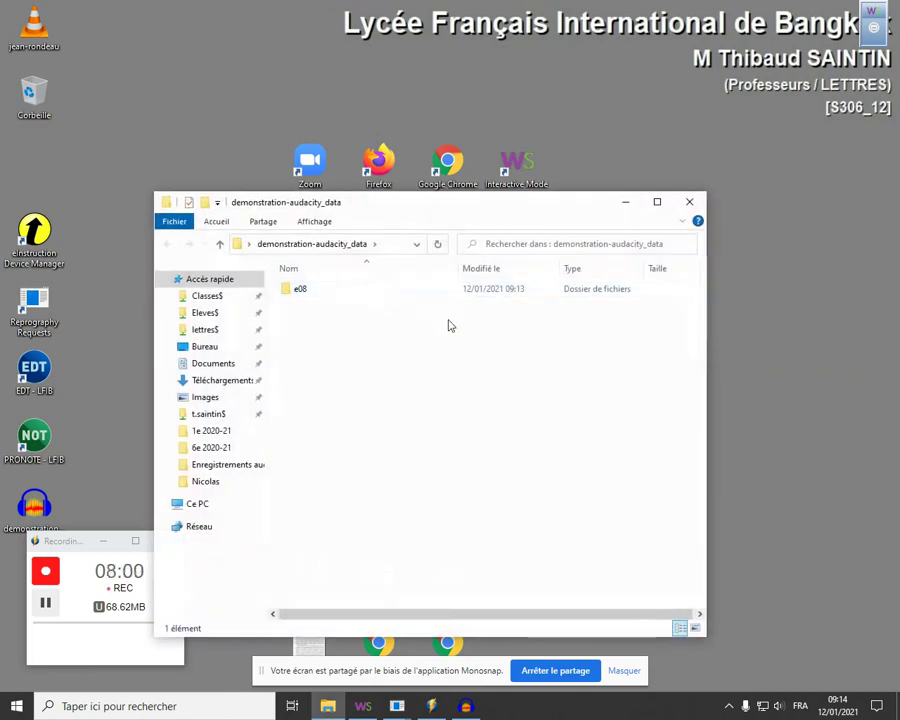
{"action": "double_click", "coordinate": [302, 290]}
{"action": "double_click", "coordinate": [297, 290]}
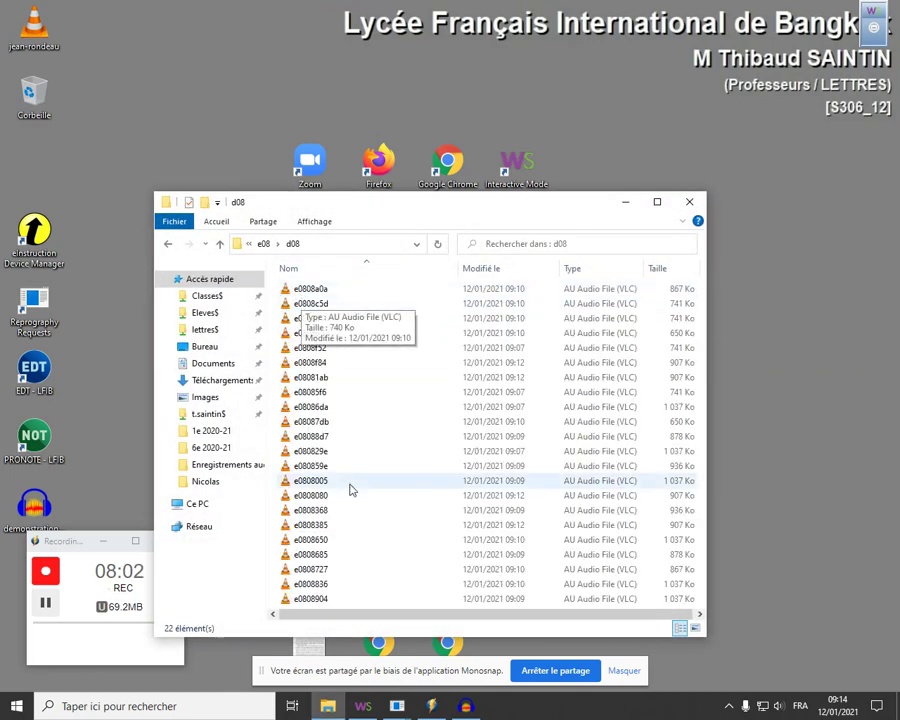
{"action": "left_click", "coordinate": [689, 201]}
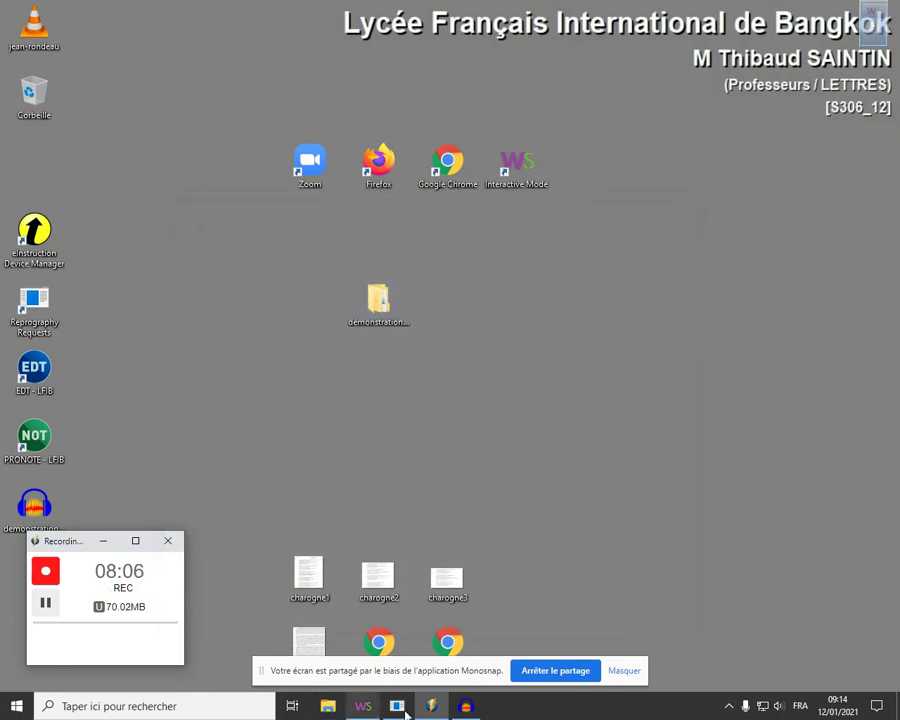
Step: Return to Audacity and set up an MP3 export named demonstration-audacity with quality Dément, 320 kbps
{"action": "left_click", "coordinate": [465, 707]}
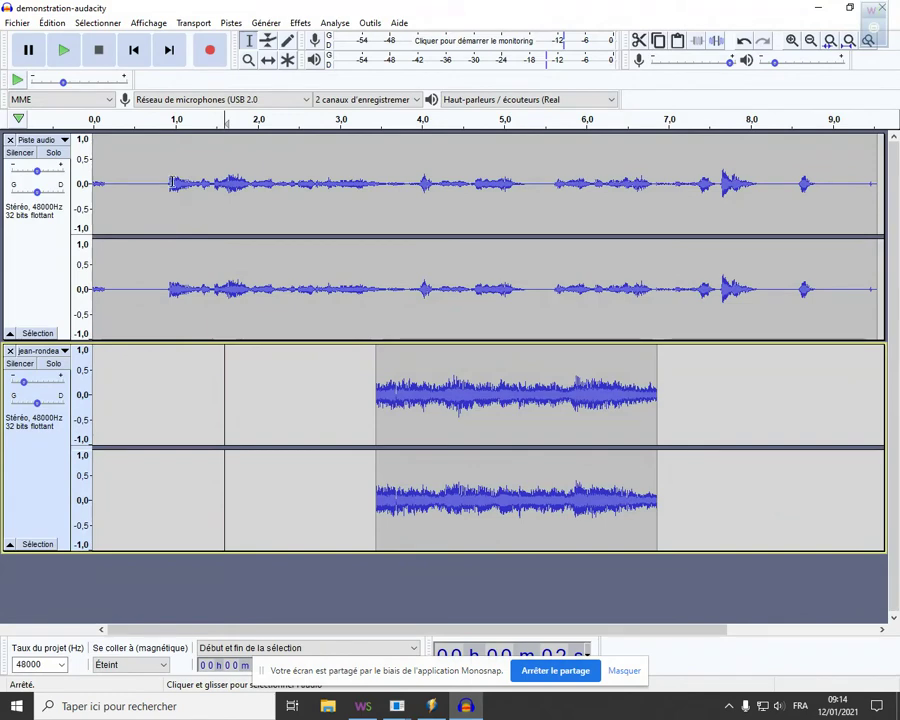
{"action": "left_click", "coordinate": [17, 22]}
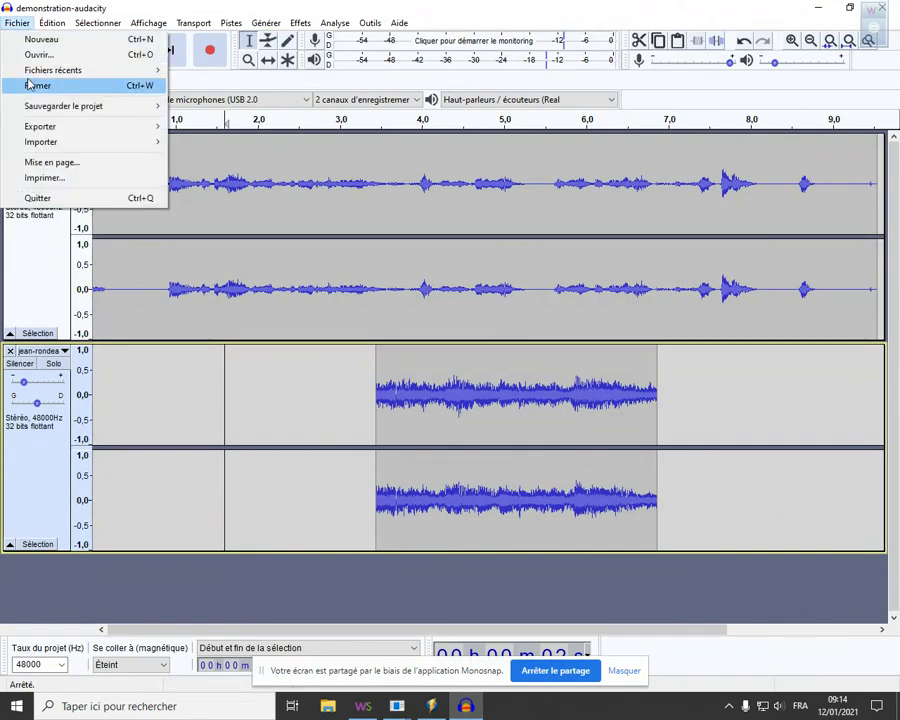
{"action": "mouse_move", "coordinate": [52, 128]}
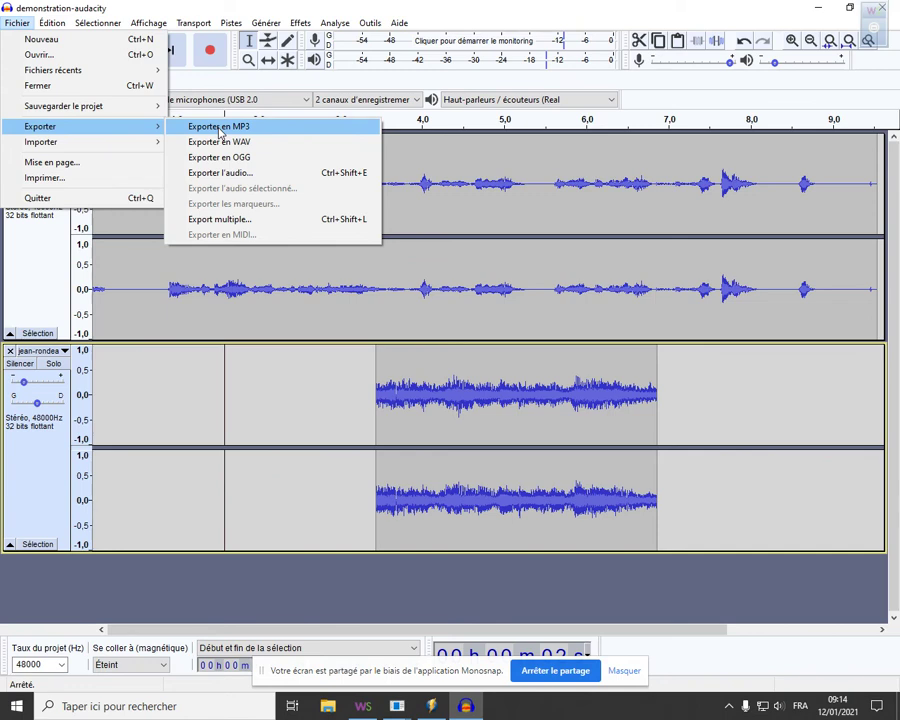
{"action": "left_click", "coordinate": [221, 131]}
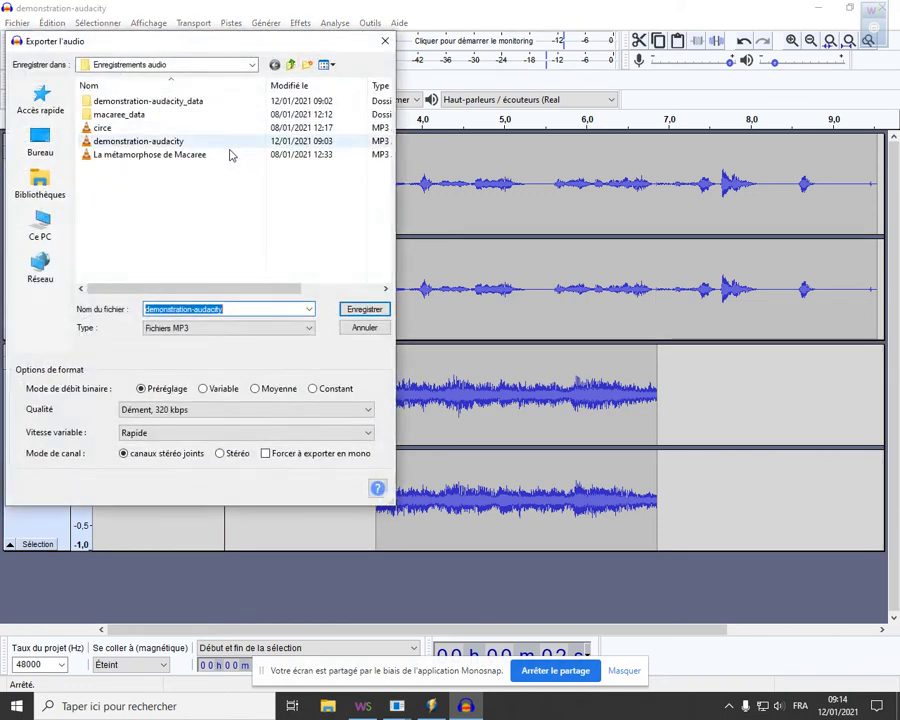
{"action": "left_click", "coordinate": [214, 330]}
{"action": "left_click", "coordinate": [209, 366]}
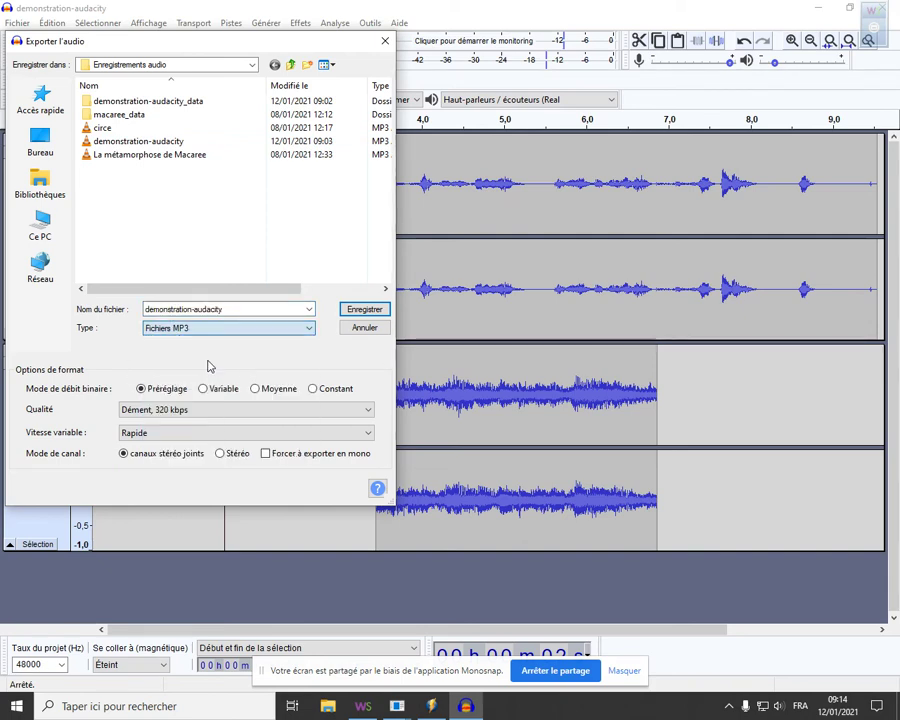
{"action": "left_click", "coordinate": [178, 410]}
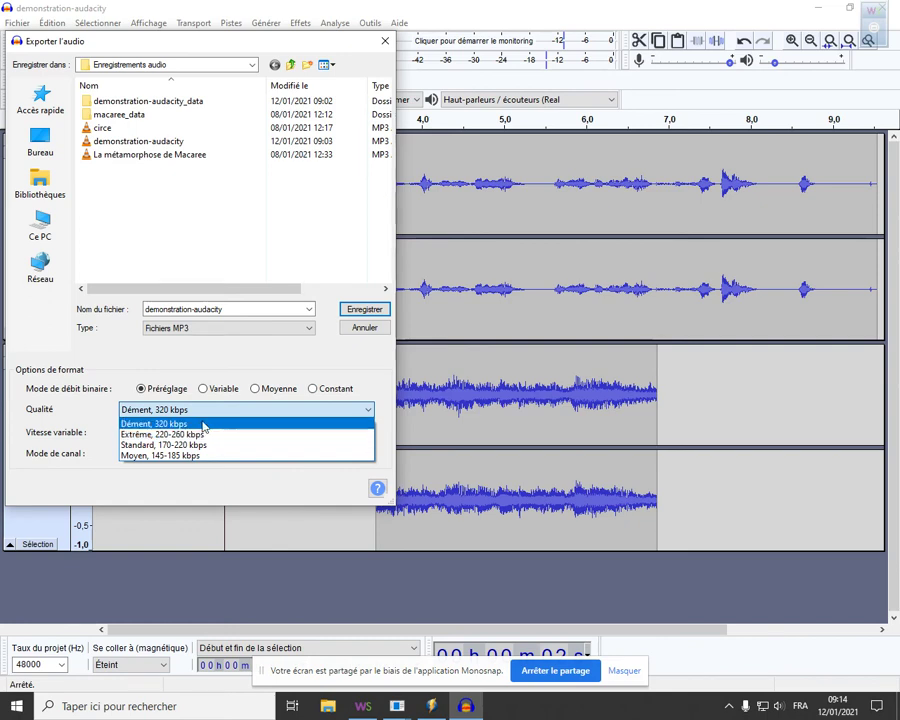
{"action": "left_click", "coordinate": [150, 425]}
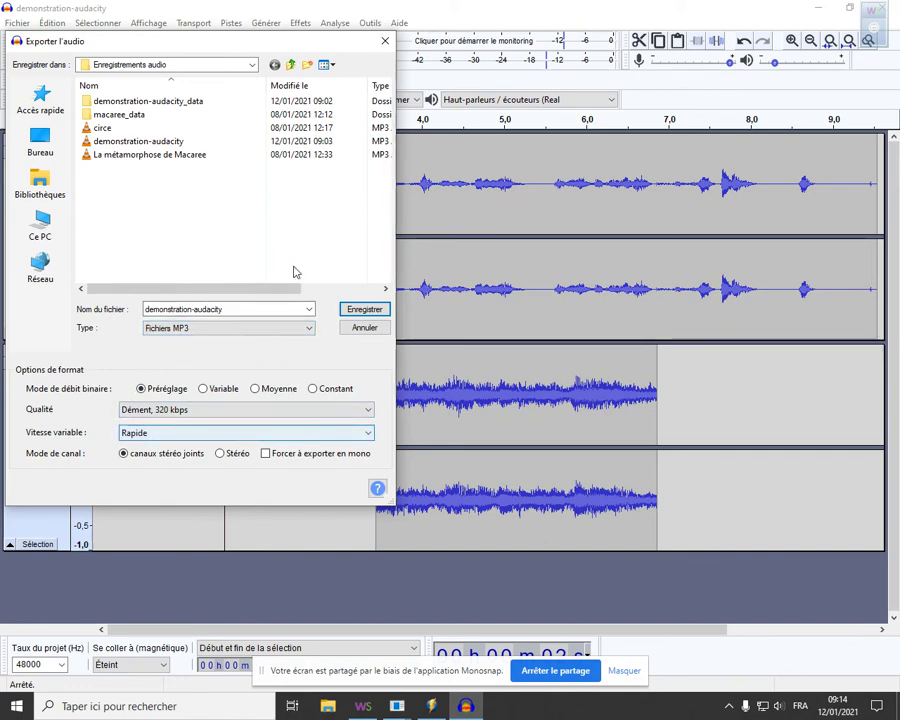
{"action": "left_click", "coordinate": [362, 310]}
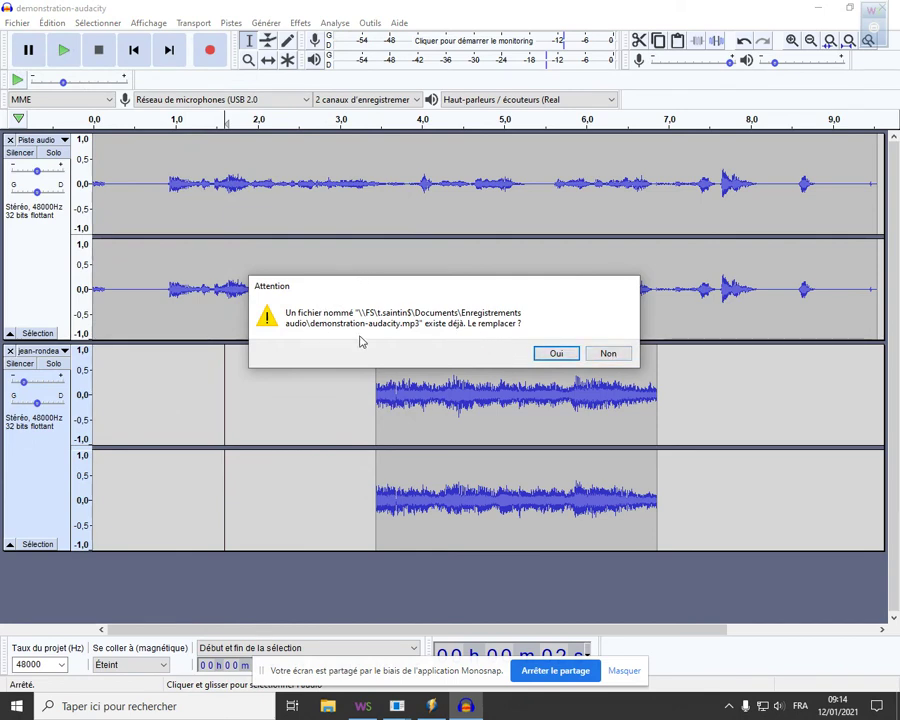
{"action": "left_click", "coordinate": [614, 353]}
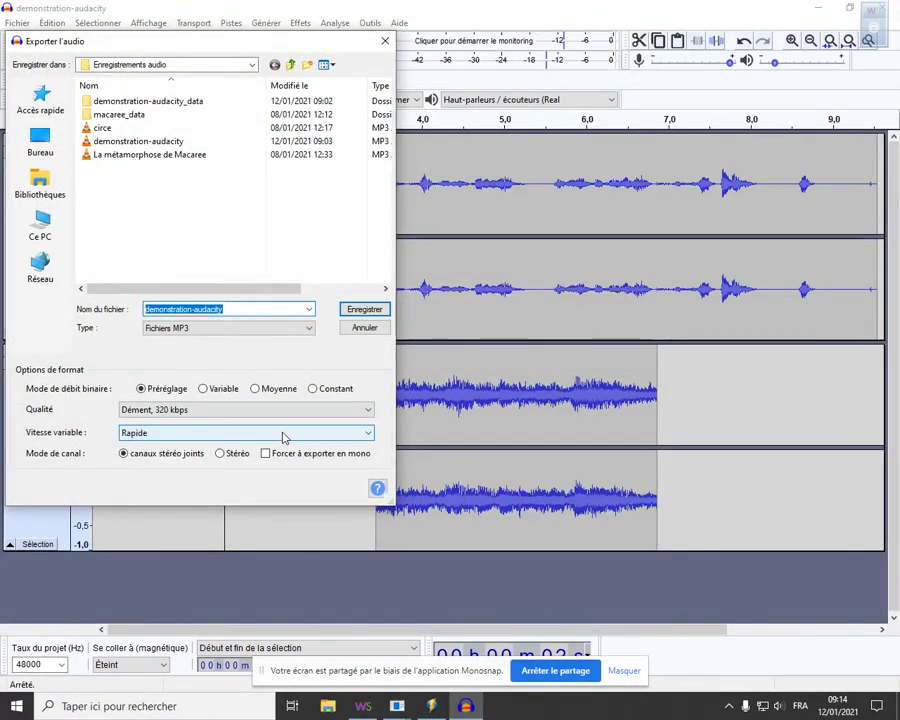
{"action": "left_click", "coordinate": [143, 70]}
{"action": "left_click", "coordinate": [144, 72]}
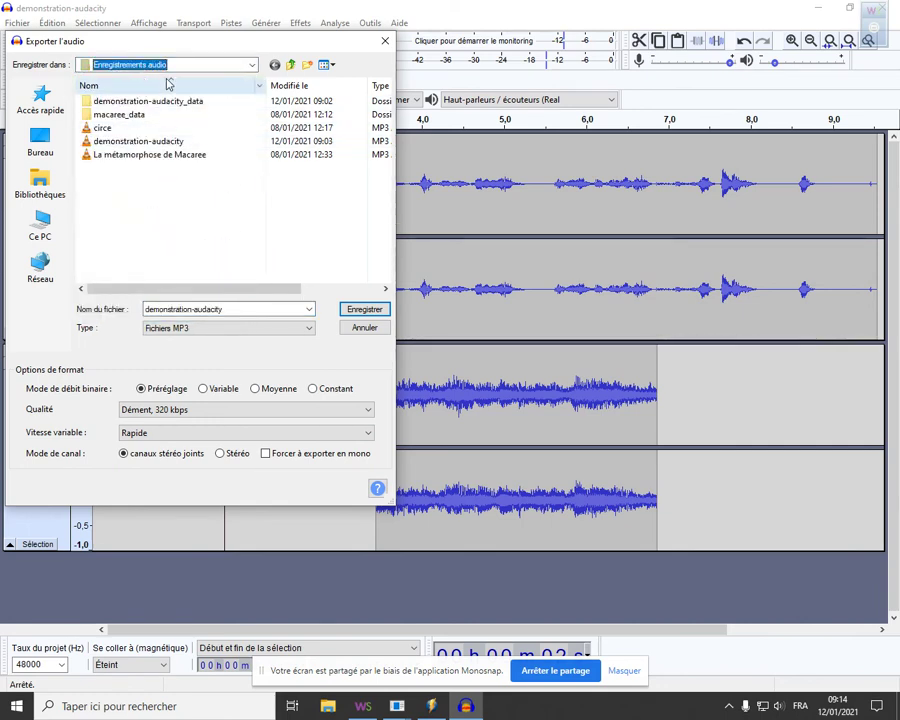
Step: Save the export over the existing demonstration-audacity MP3 in Enregistrements audio and accept mixing the tracks to stereo
{"action": "left_click", "coordinate": [178, 142]}
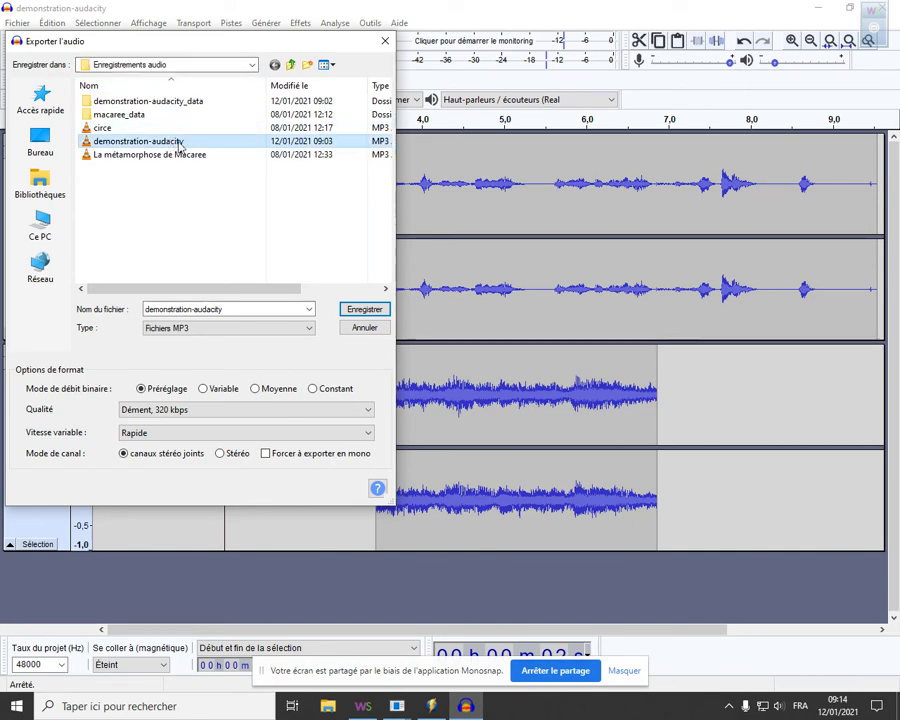
{"action": "left_click", "coordinate": [365, 309]}
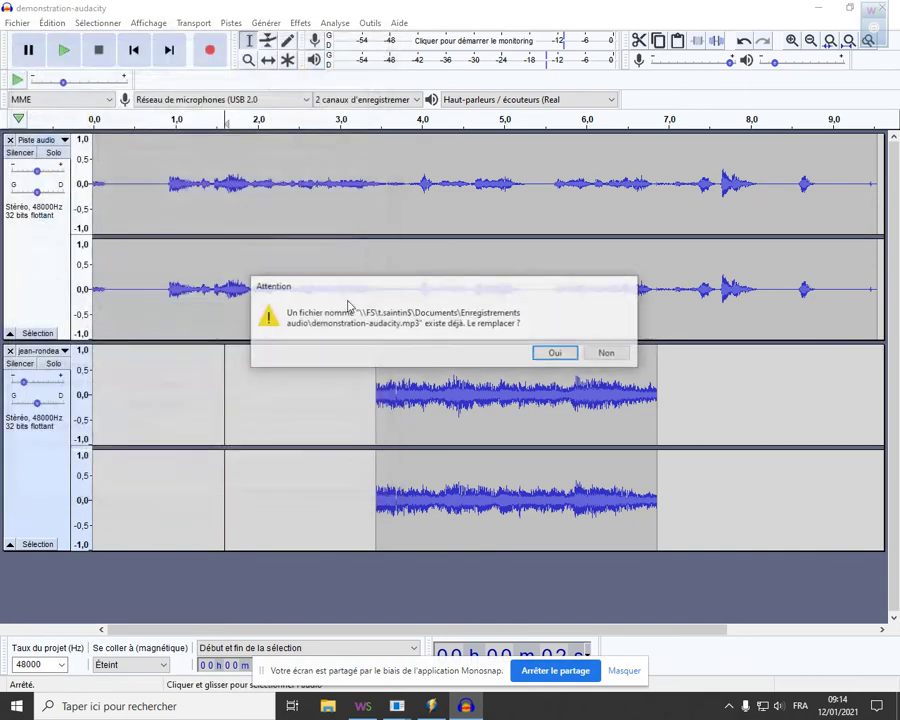
{"action": "left_click", "coordinate": [566, 355]}
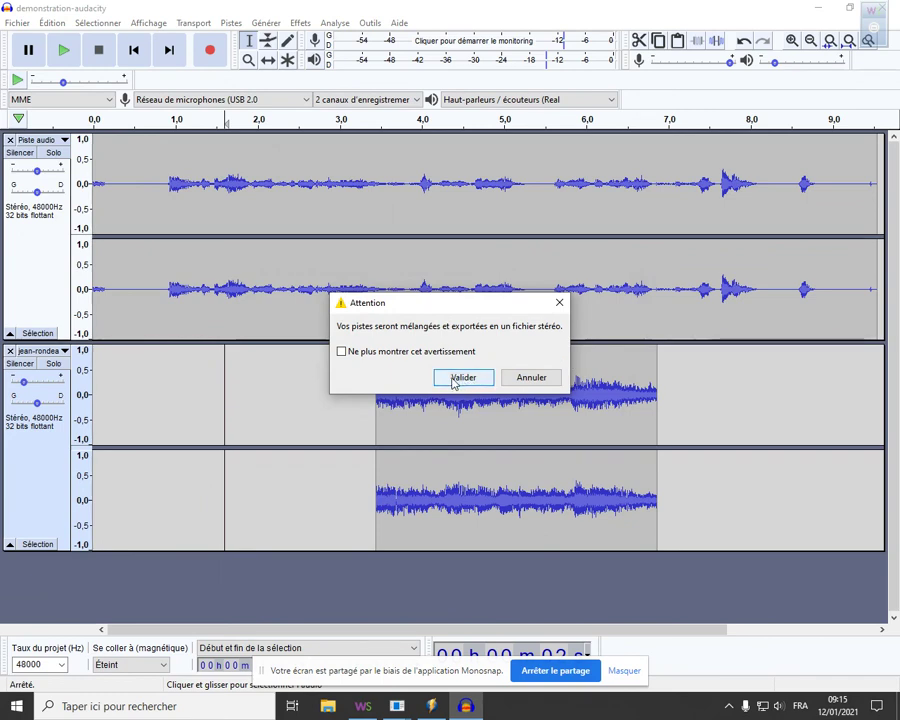
{"action": "left_click", "coordinate": [461, 376]}
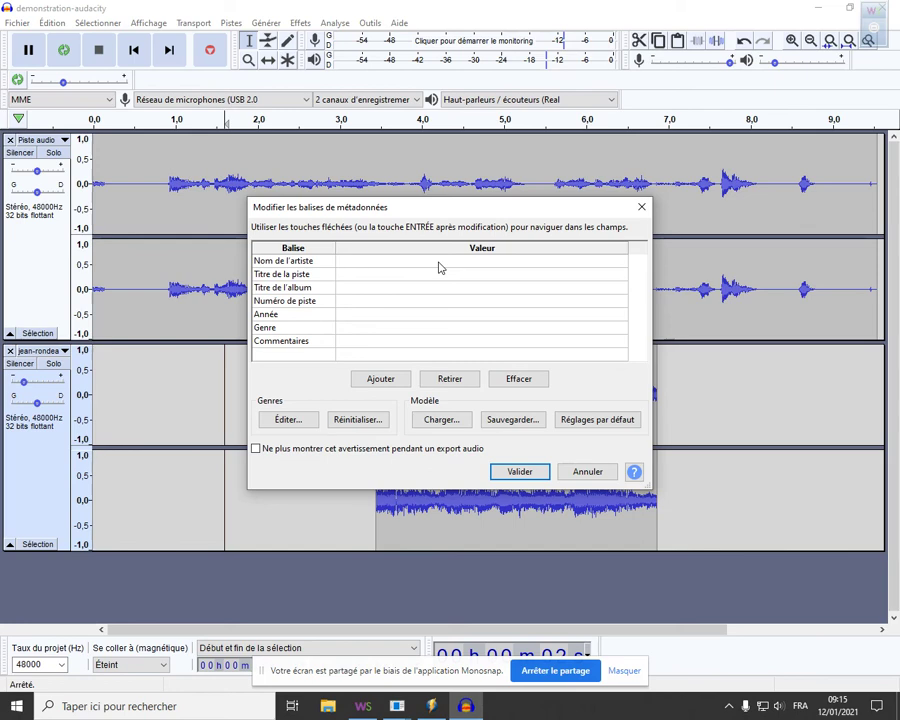
Step: Set the artist name metadata tag to "C'est moi !" and complete the MP3 export
{"action": "type", "text": "C'est moi"}
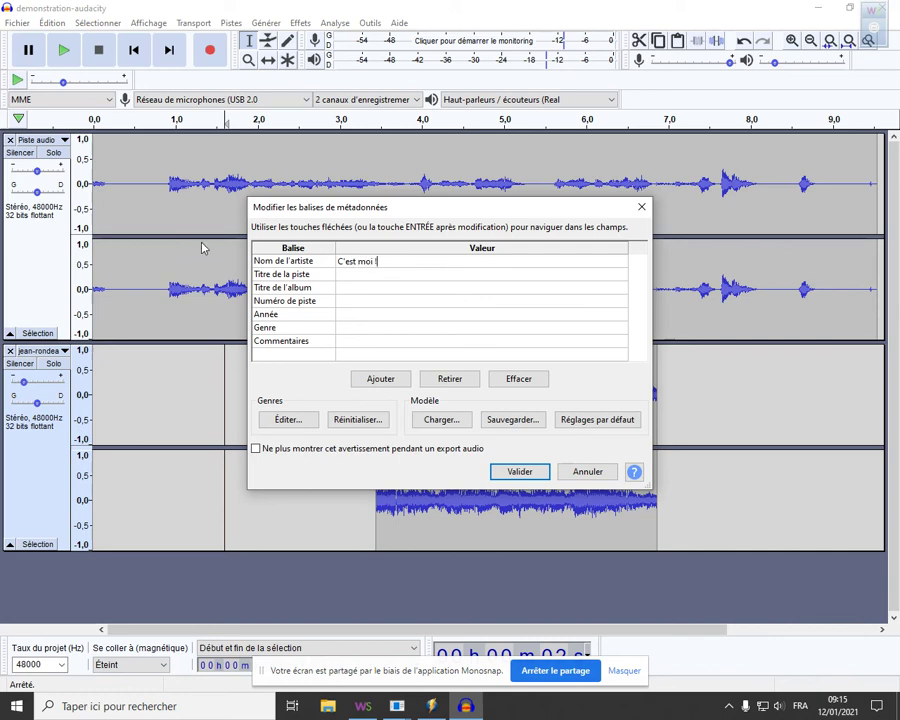
{"action": "type", "text": " !"}
{"action": "left_click", "coordinate": [512, 471]}
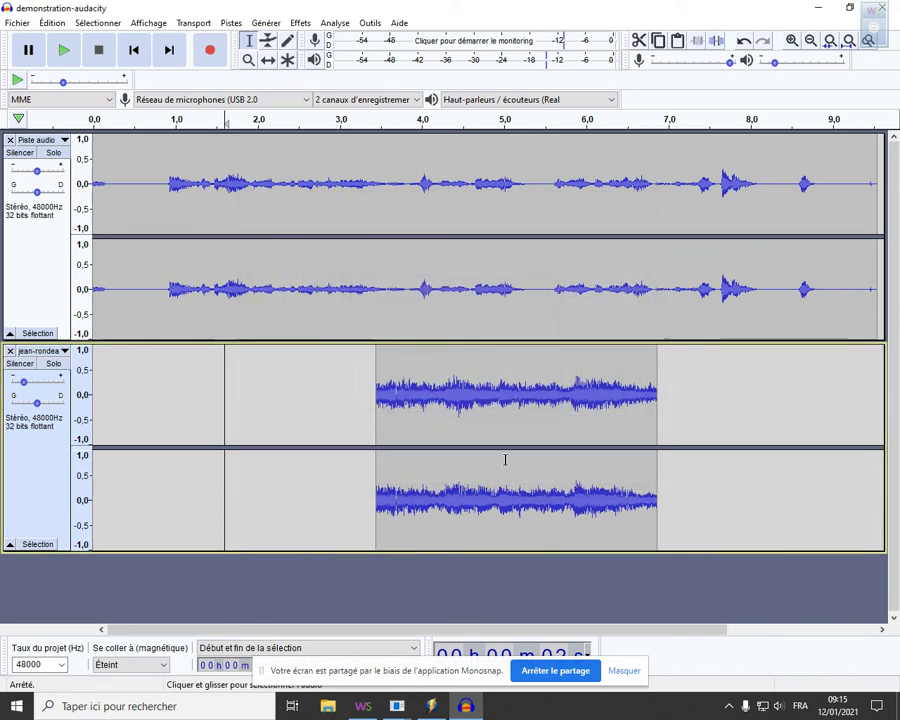
Step: Switch to File Explorer and open the Enregistrements audio folder in Documents to check the exported MP3
{"action": "left_click", "coordinate": [818, 9]}
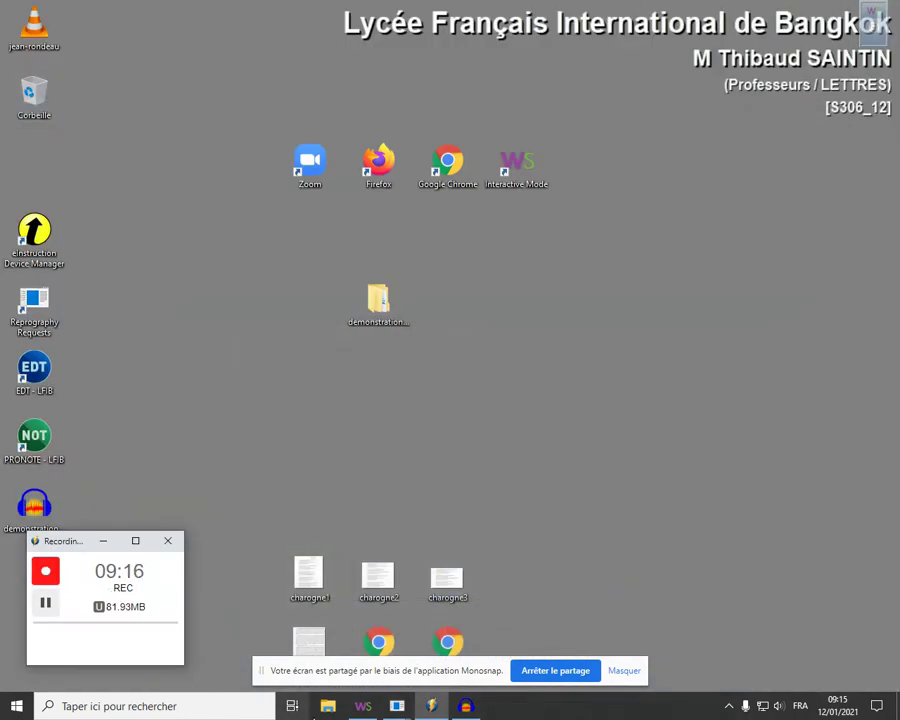
{"action": "left_click", "coordinate": [326, 706]}
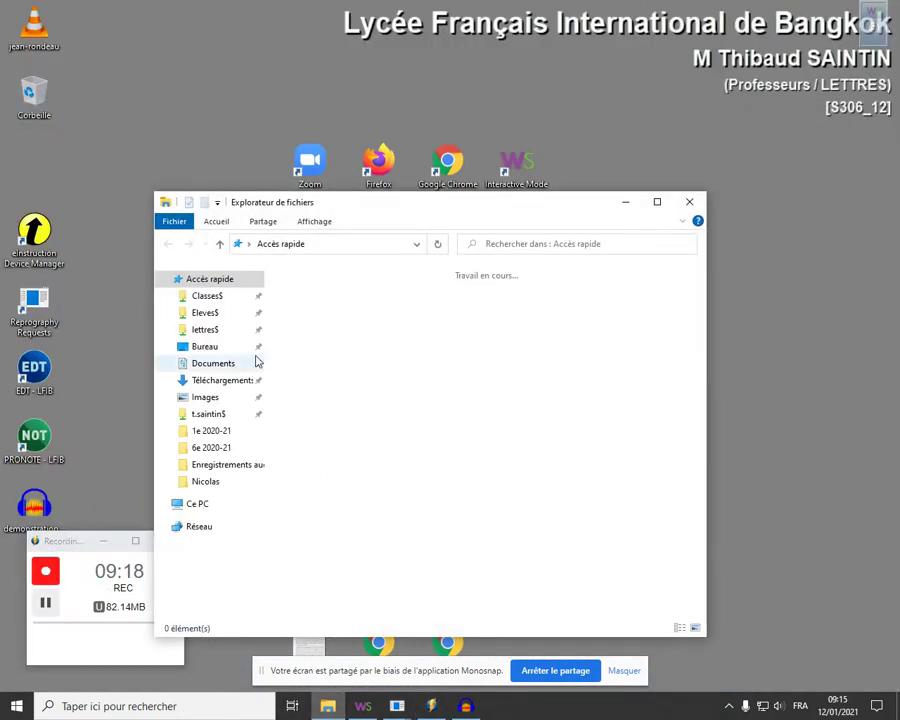
{"action": "left_click", "coordinate": [214, 364]}
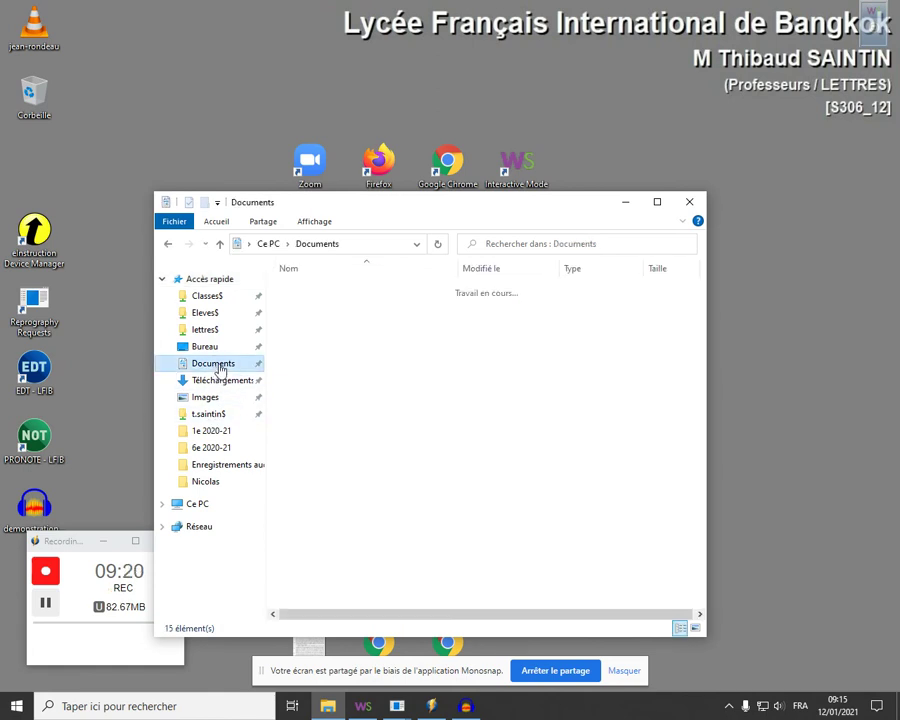
{"action": "double_click", "coordinate": [335, 303]}
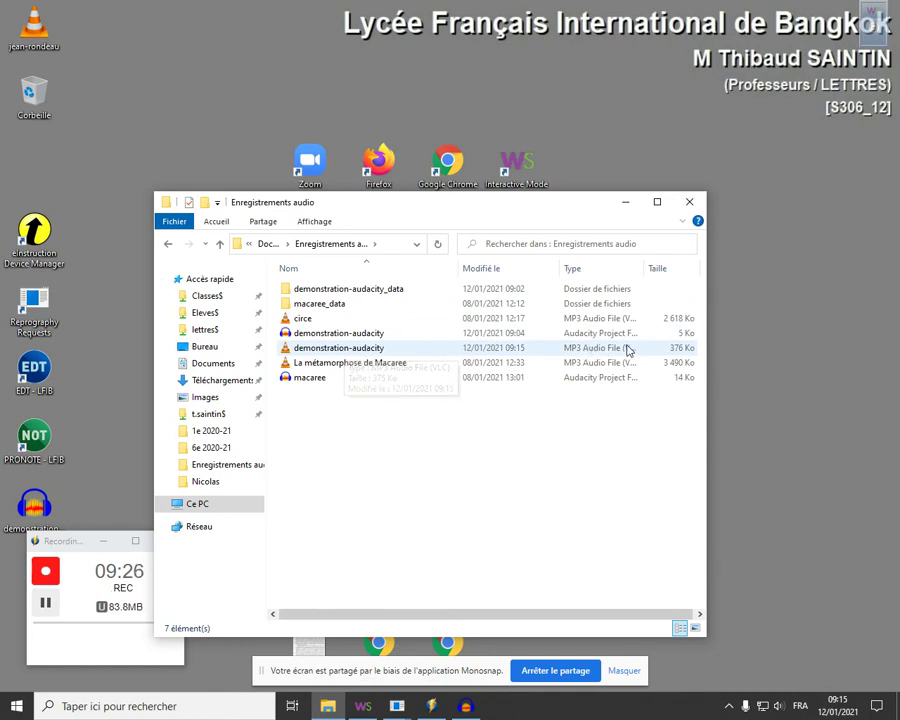
Step: Close the Enregistrements audio folder after selecting the exported MP3, and switch to Chrome to show the Bach Goldberg Variations video on YouTube
{"action": "left_click", "coordinate": [337, 349]}
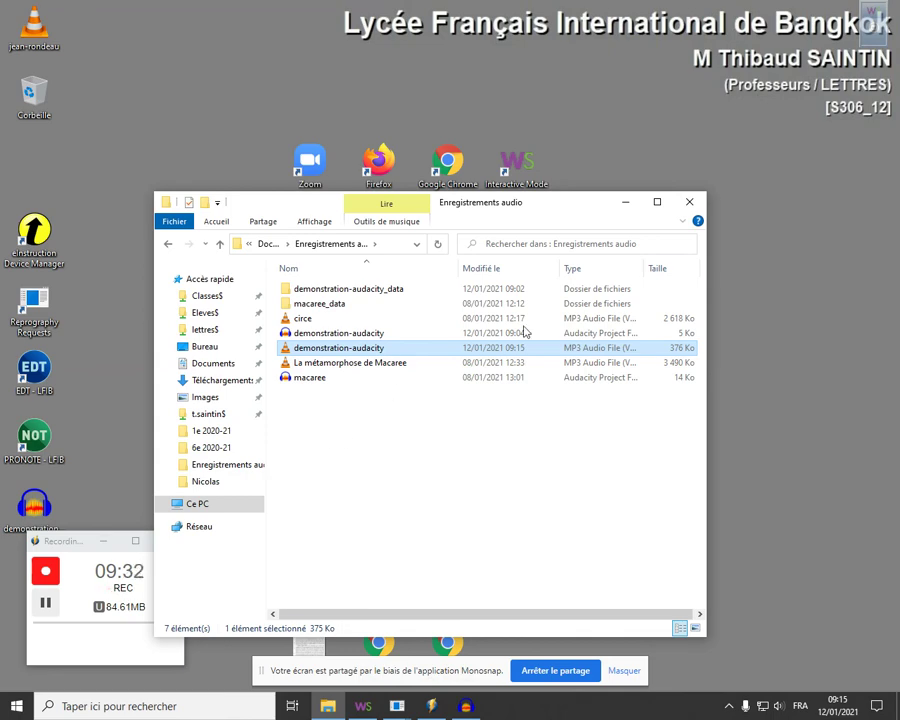
{"action": "left_click", "coordinate": [689, 203]}
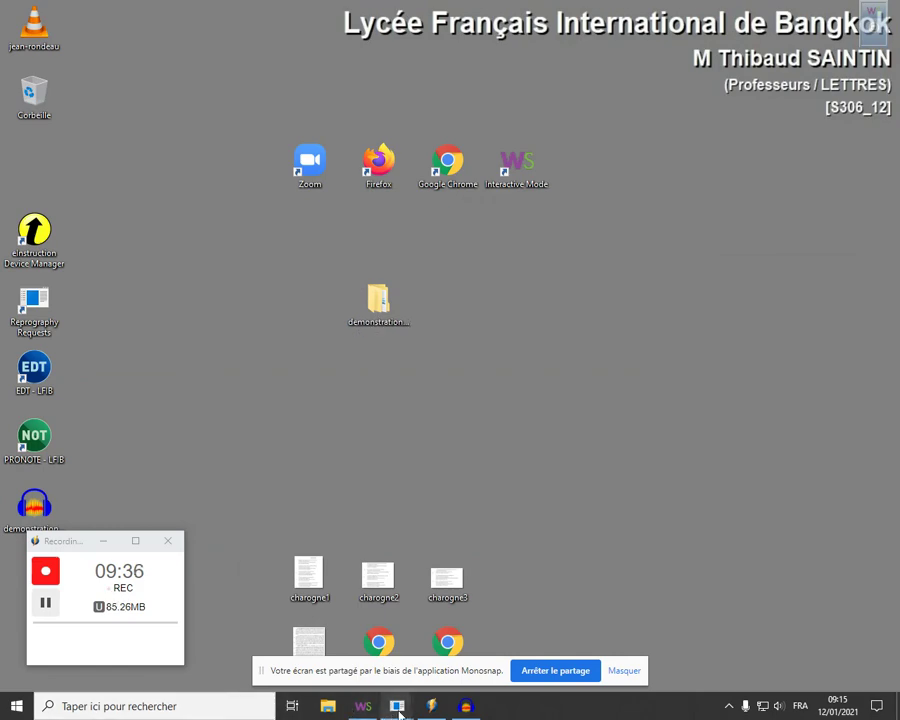
{"action": "mouse_move", "coordinate": [399, 713]}
{"action": "mouse_move", "coordinate": [362, 654]}
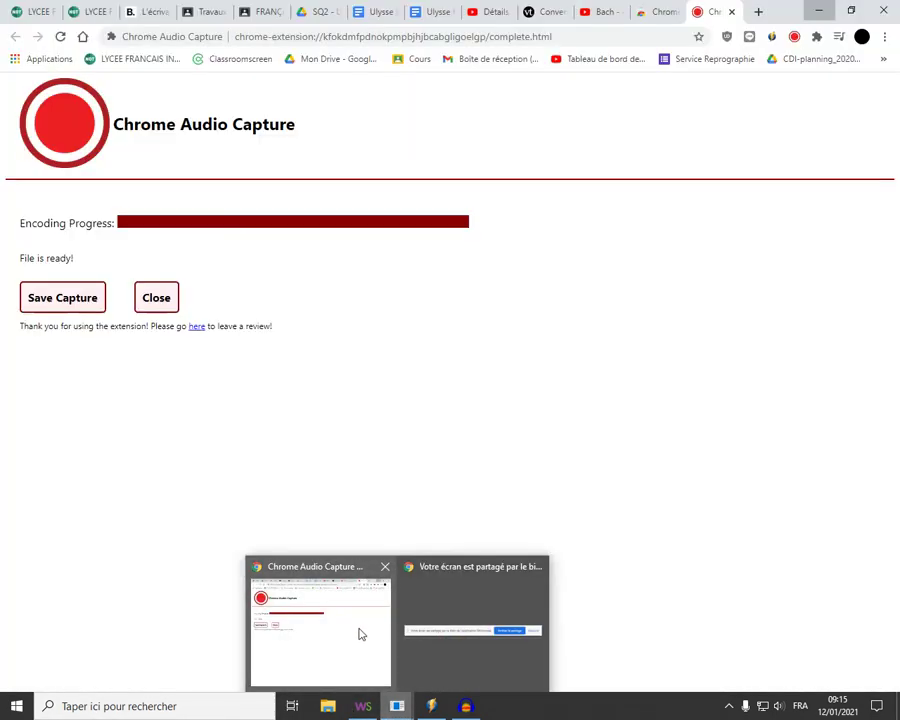
{"action": "left_click", "coordinate": [360, 633]}
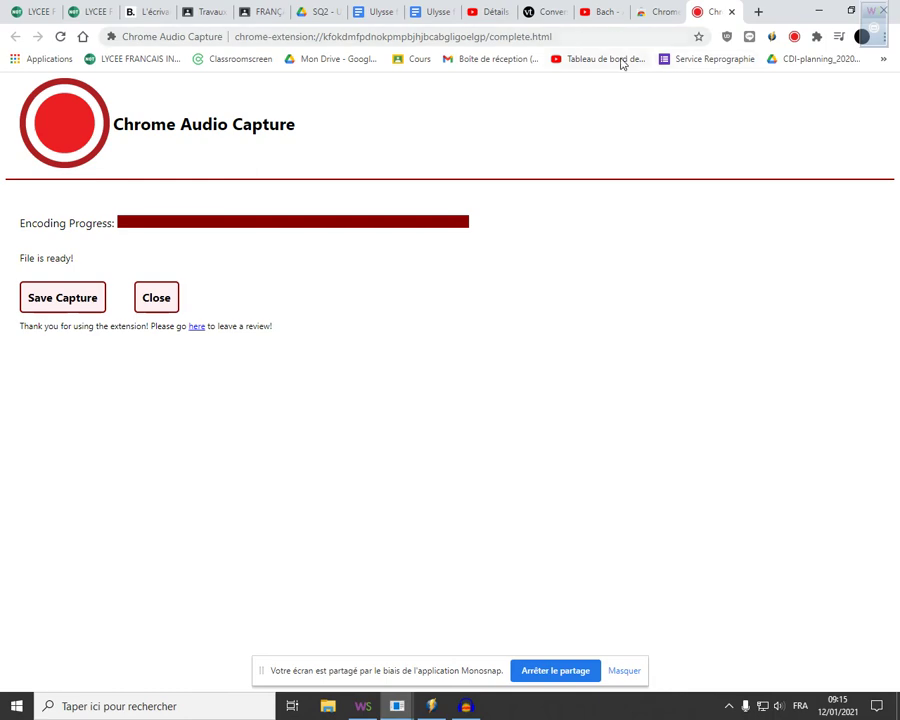
{"action": "left_click", "coordinate": [601, 14]}
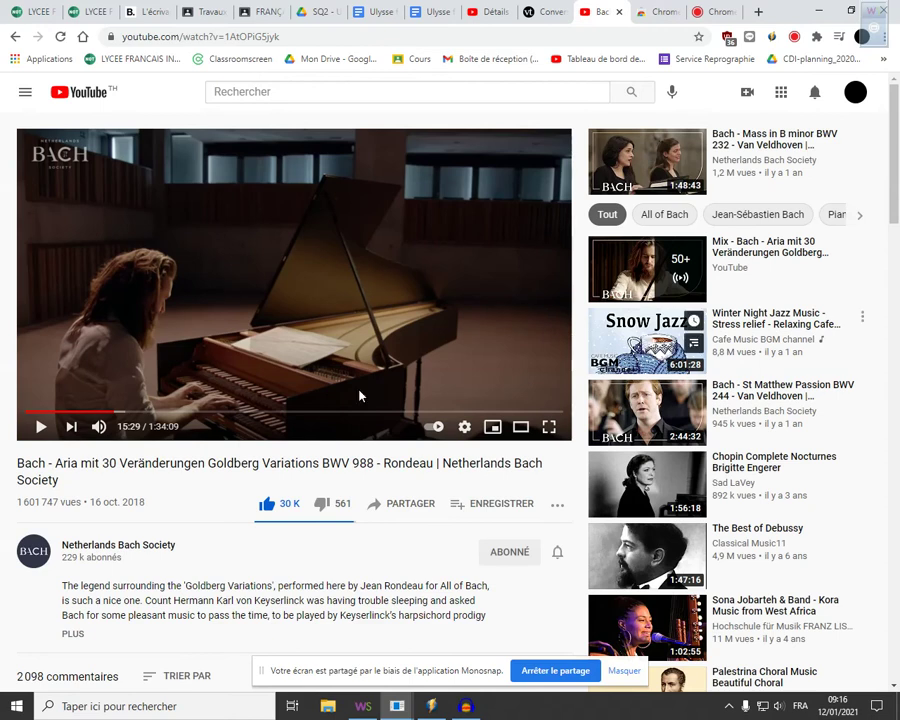
Step: Examine the Chrome Audio Capture extension's page in the Chrome Web Store, including its name and install option
{"action": "left_click", "coordinate": [656, 12]}
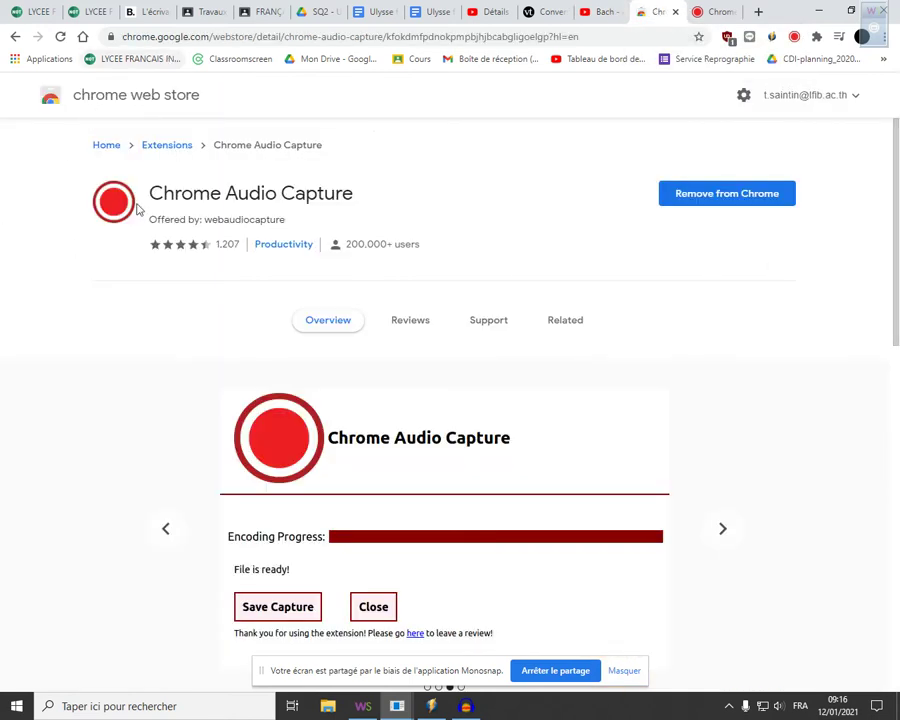
{"action": "left_click_drag", "start_coordinate": [358, 197], "coordinate": [157, 204]}
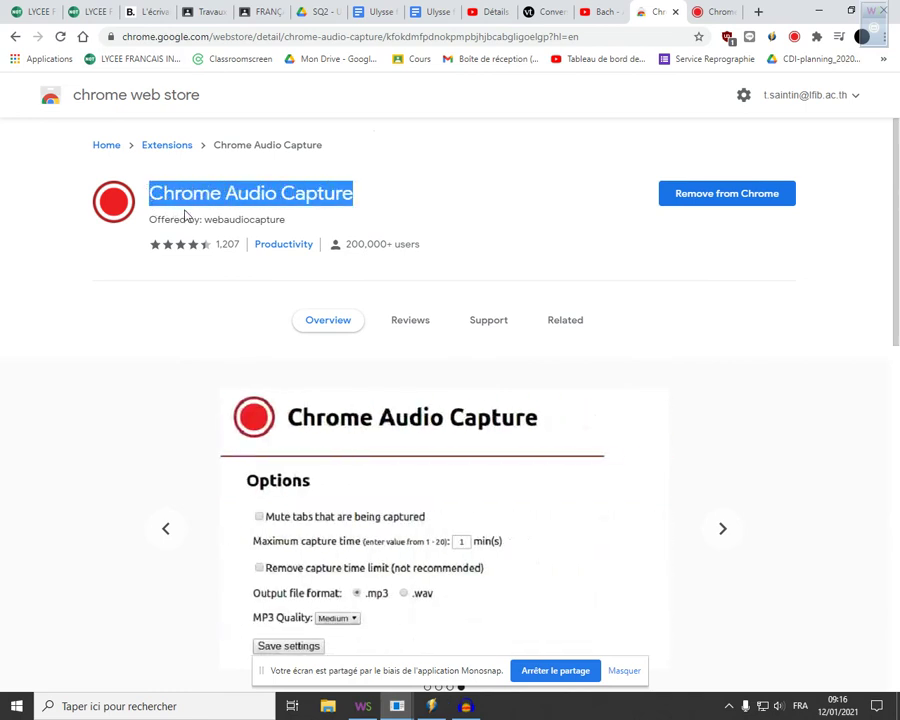
{"action": "left_click", "coordinate": [364, 209]}
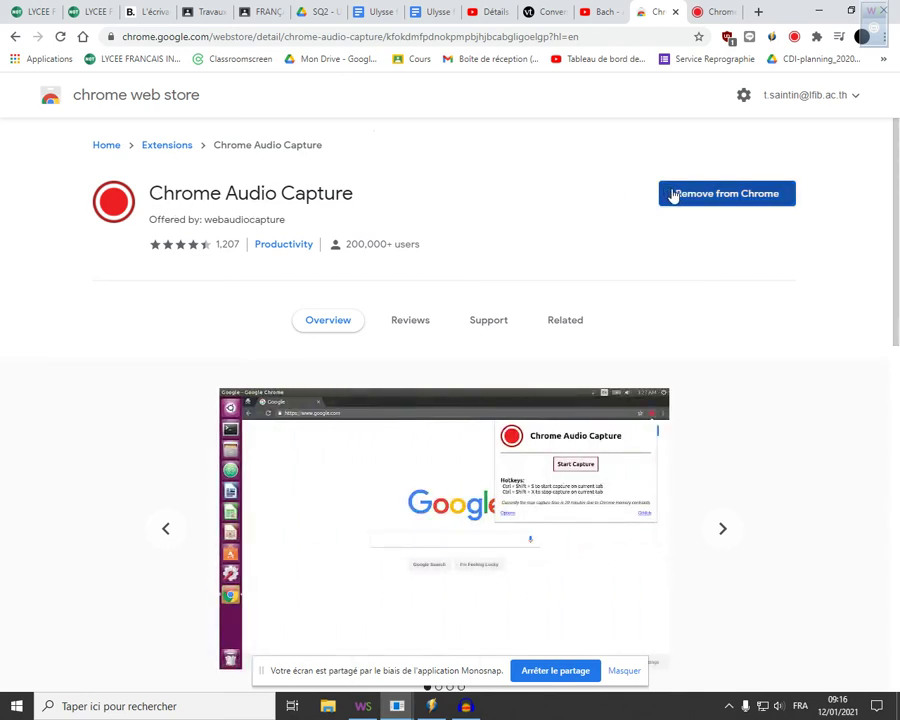
{"action": "left_click", "coordinate": [700, 202]}
Step: Return to the Bach video and check the list of installed extensions for Chrome Audio Capture
{"action": "left_click", "coordinate": [603, 18]}
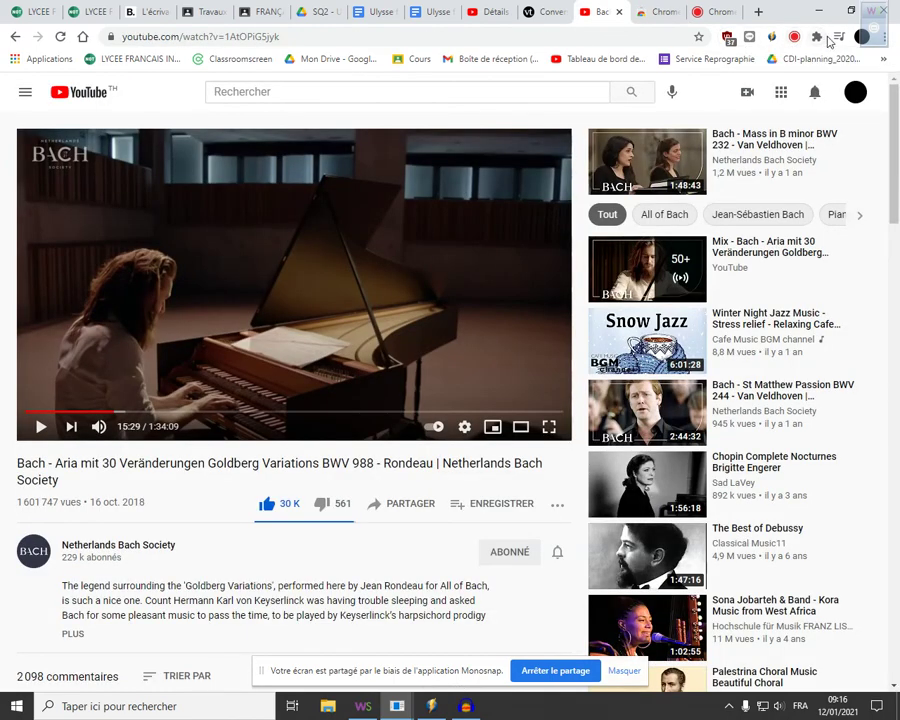
{"action": "left_click", "coordinate": [817, 37]}
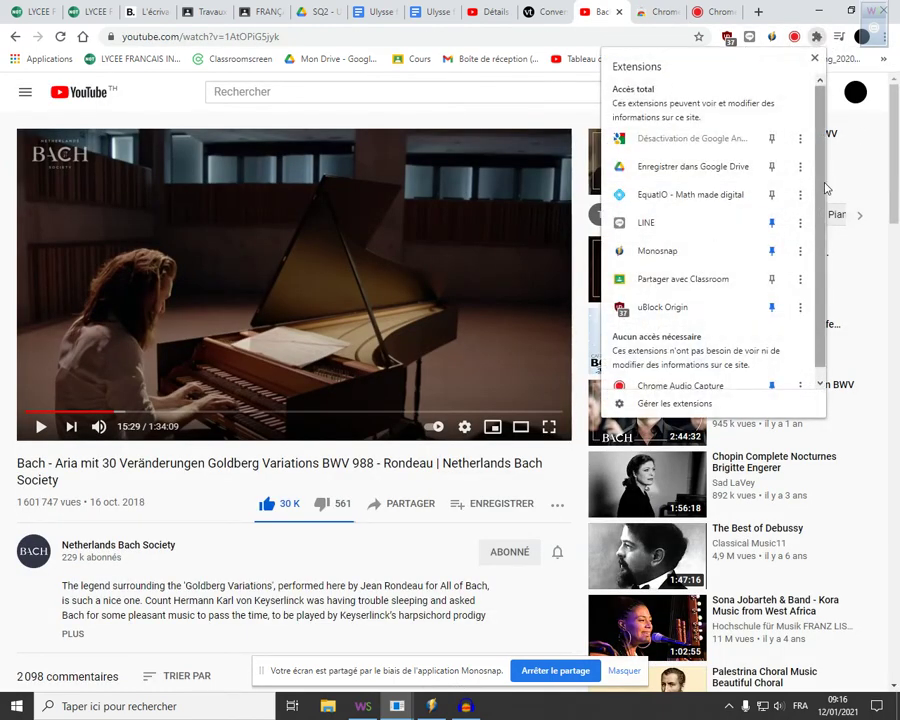
{"action": "scroll", "coordinate": [818, 275], "scroll_direction": "down", "scroll_amount": 1}
{"action": "scroll", "coordinate": [818, 275], "scroll_direction": "up", "scroll_amount": 1}
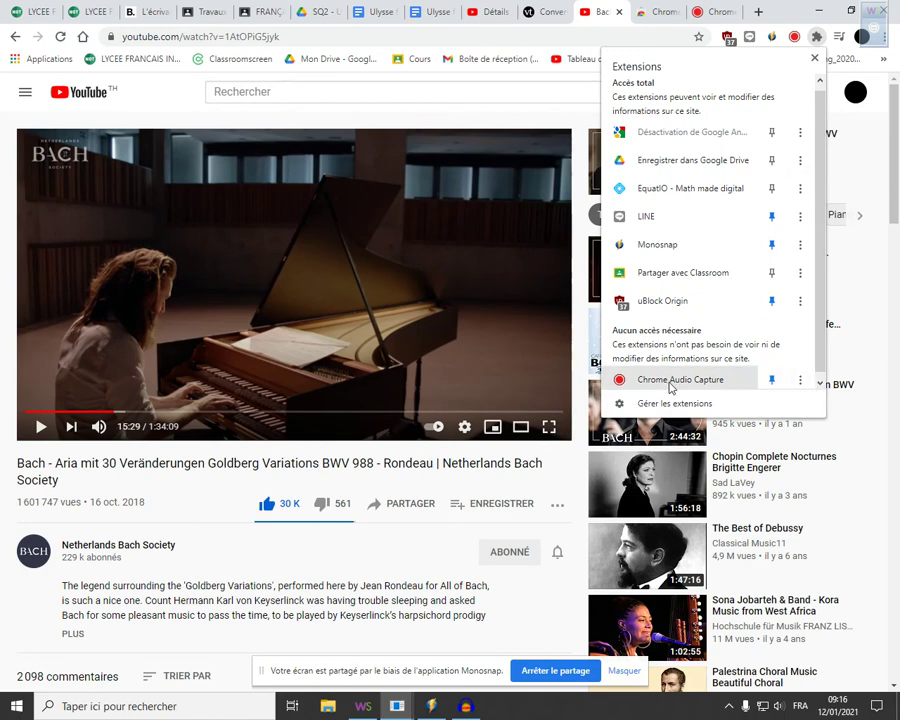
{"action": "left_click", "coordinate": [821, 40]}
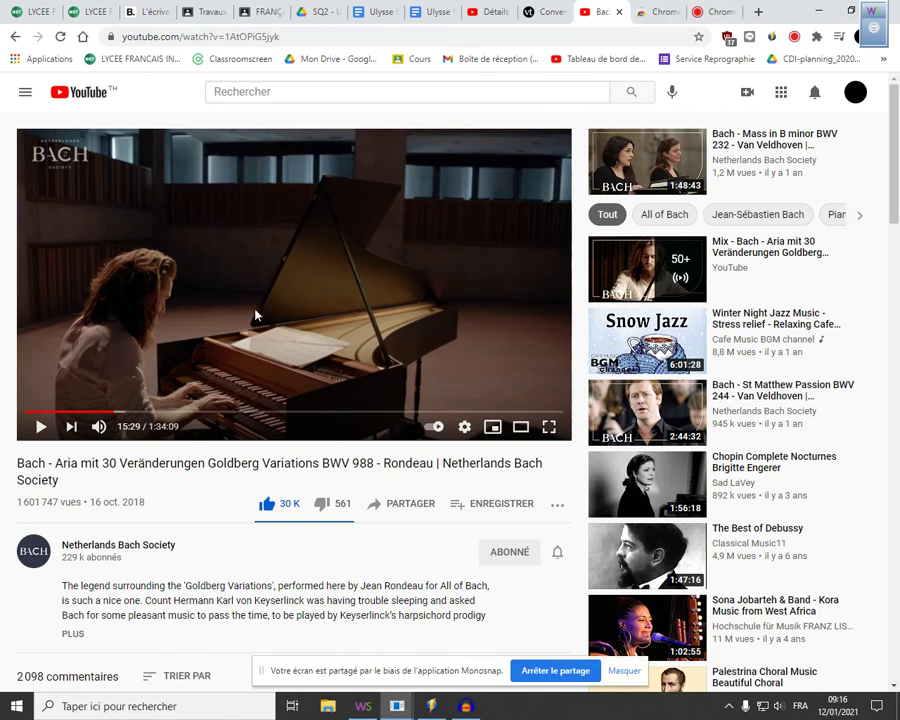
Step: Play the Bach video and start capturing the page's sound with Chrome Audio Capture
{"action": "left_click", "coordinate": [38, 428]}
{"action": "left_click", "coordinate": [38, 430]}
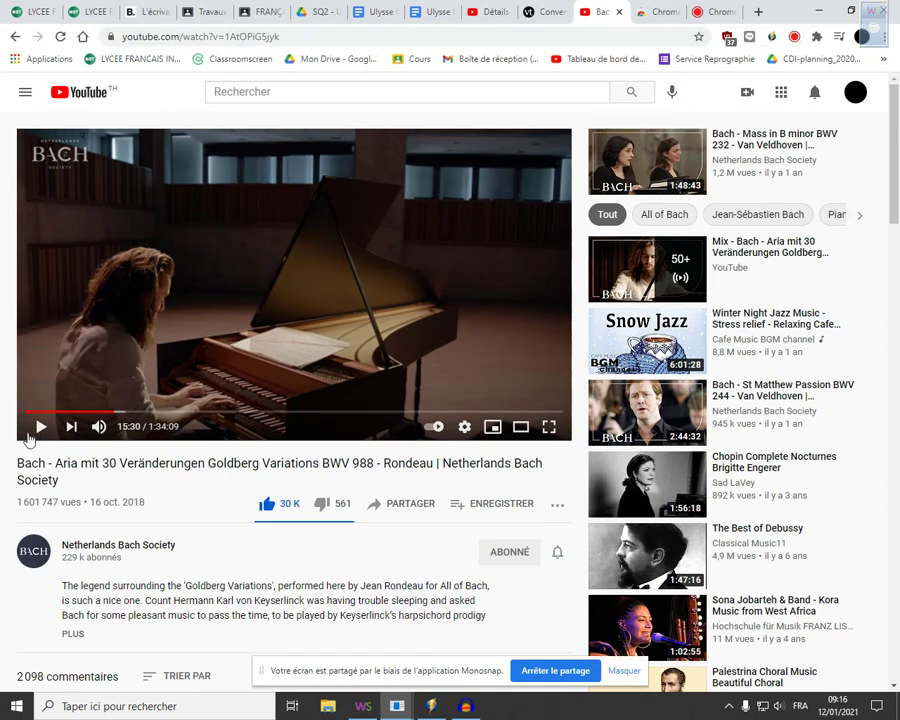
{"action": "left_click", "coordinate": [38, 428]}
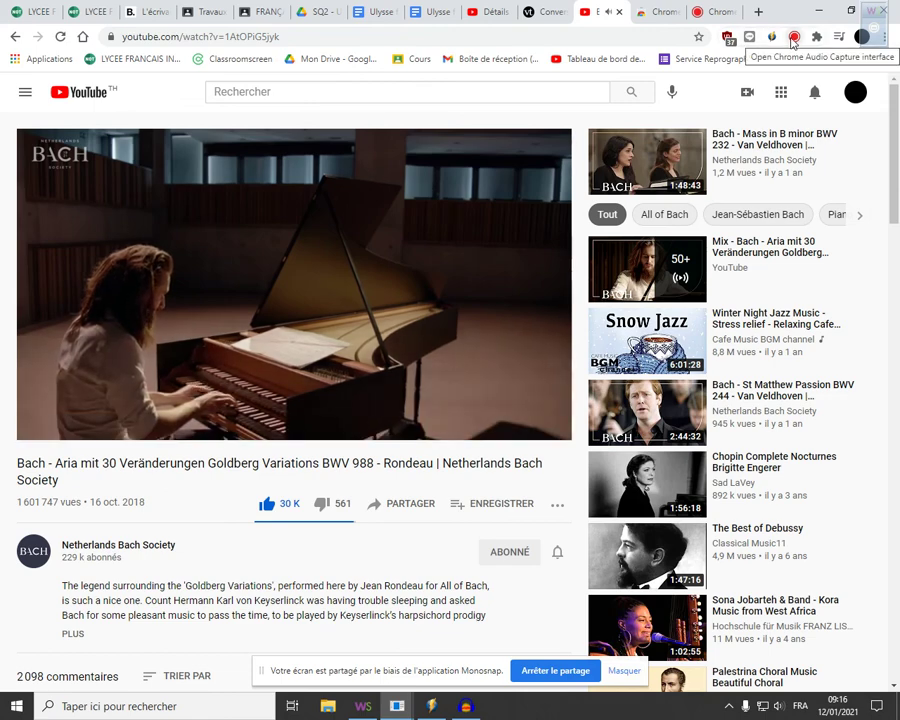
{"action": "left_click", "coordinate": [793, 38]}
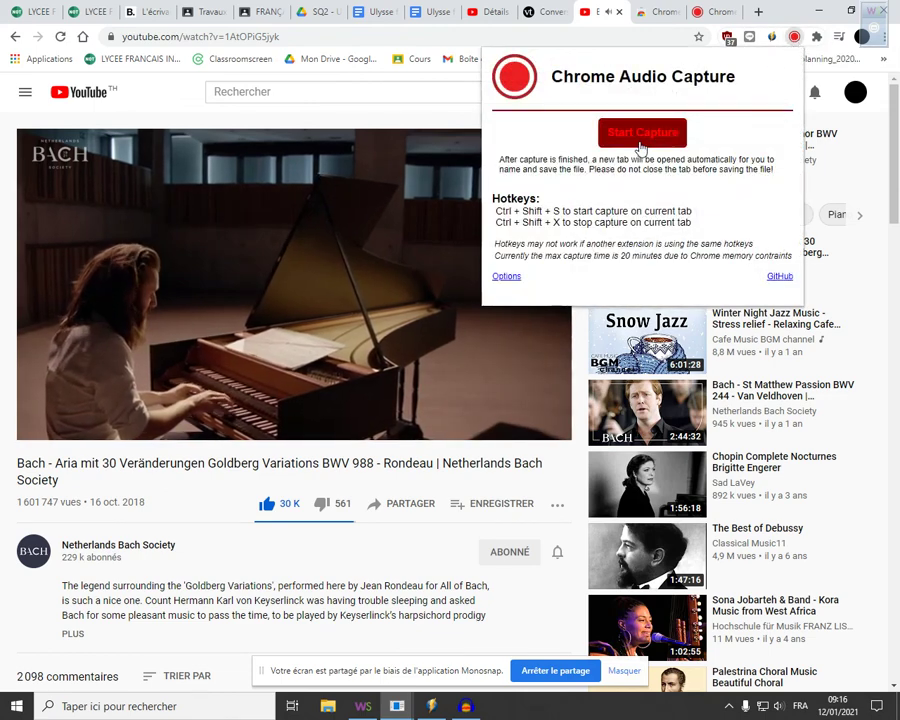
{"action": "left_click", "coordinate": [640, 148]}
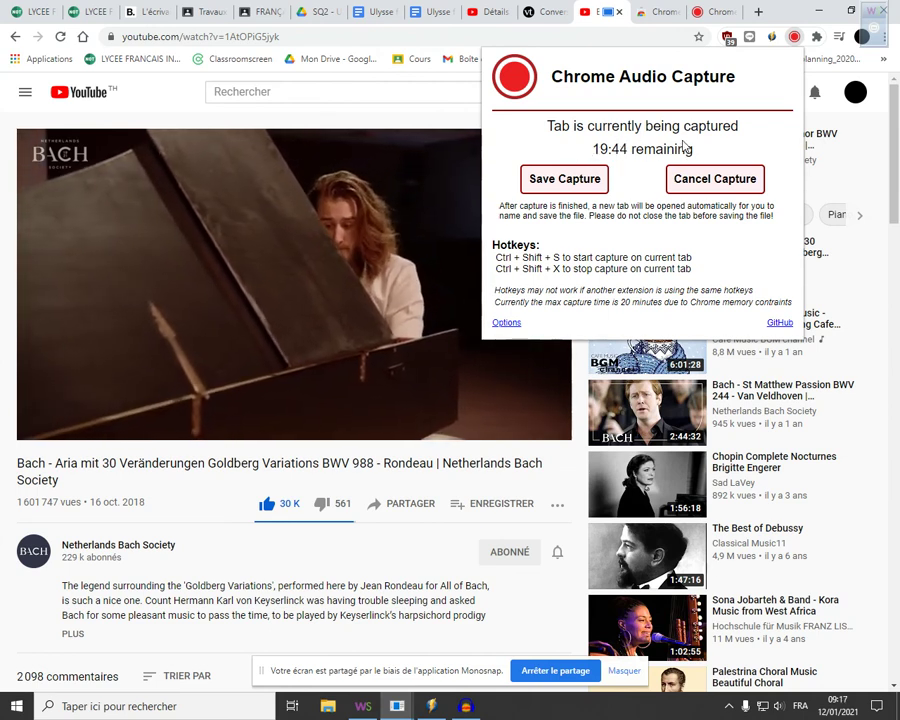
Step: End the audio capture so it gets encoded, and pause the Bach video
{"action": "left_click", "coordinate": [563, 189]}
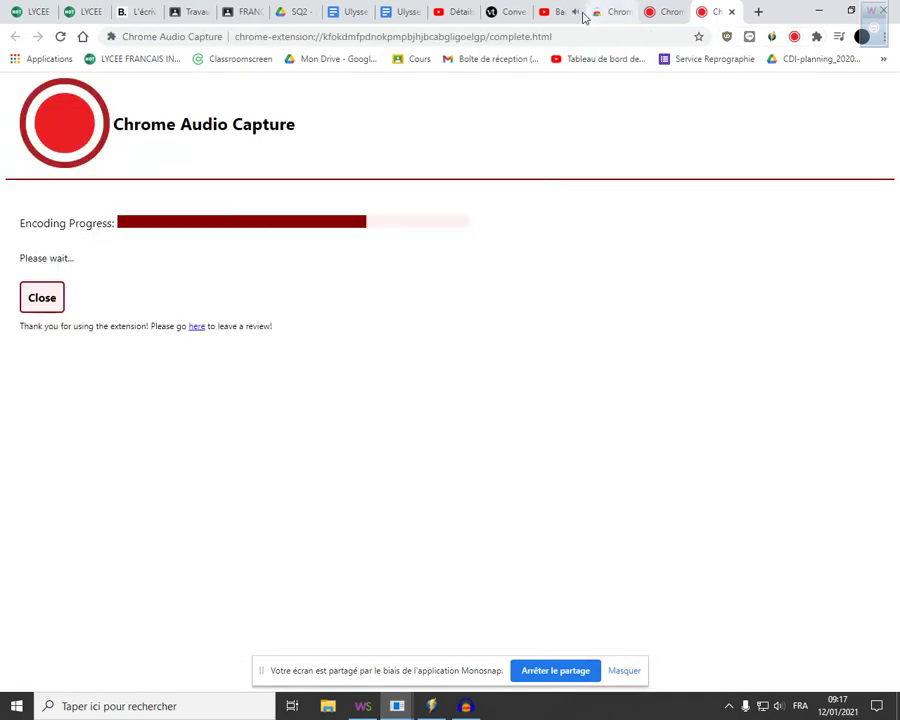
{"action": "left_click", "coordinate": [545, 14]}
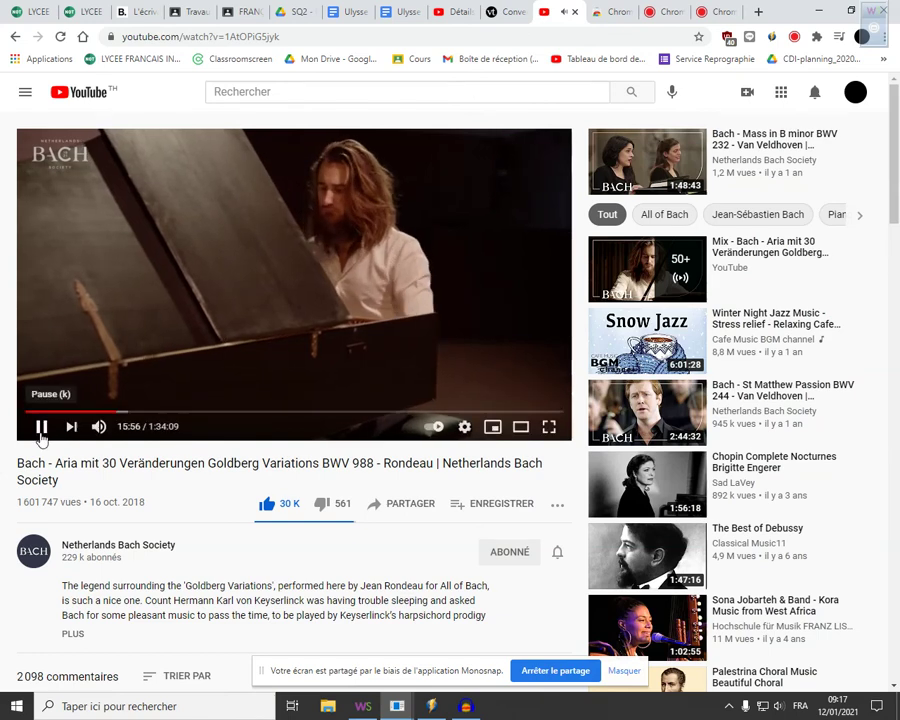
{"action": "left_click", "coordinate": [42, 427]}
Step: Save the capture from the earlier Chrome Audio Capture page to the Bureau as an MP3 named jean-rondeau2
{"action": "left_click", "coordinate": [718, 12]}
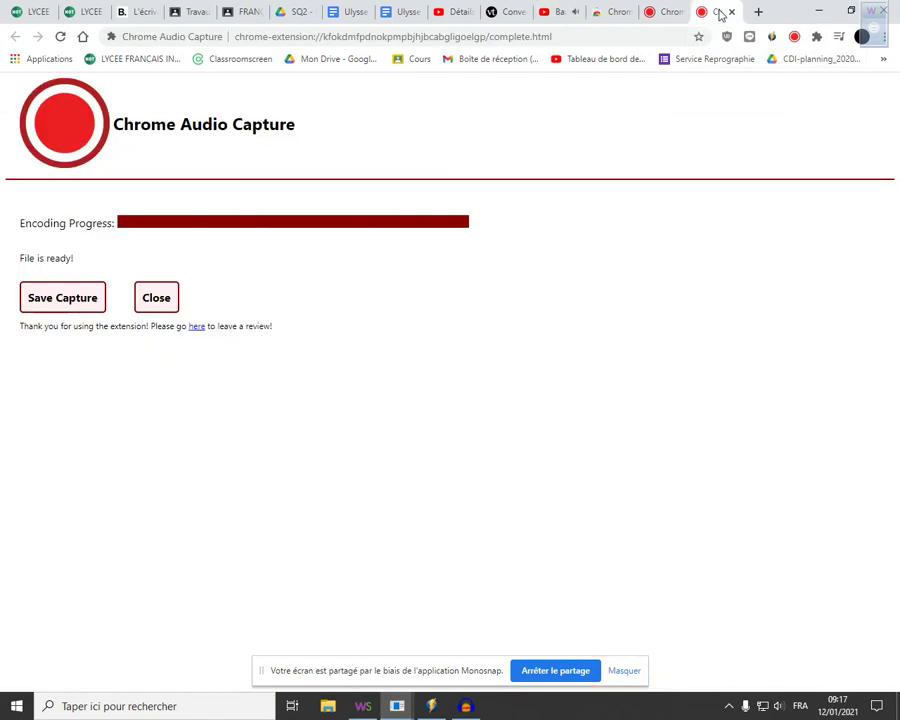
{"action": "left_click", "coordinate": [653, 14]}
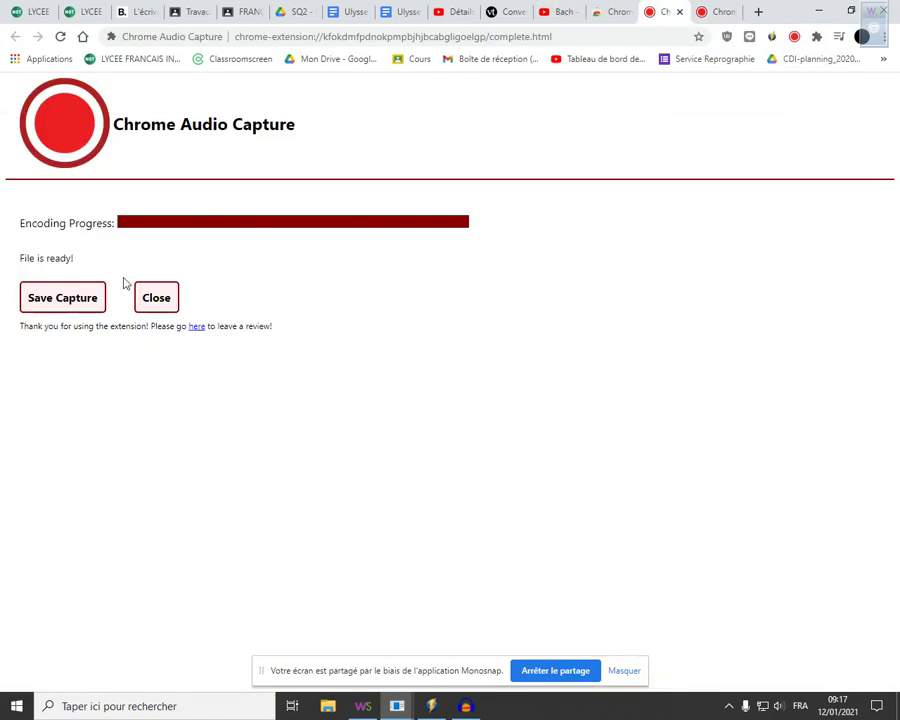
{"action": "left_click", "coordinate": [88, 299]}
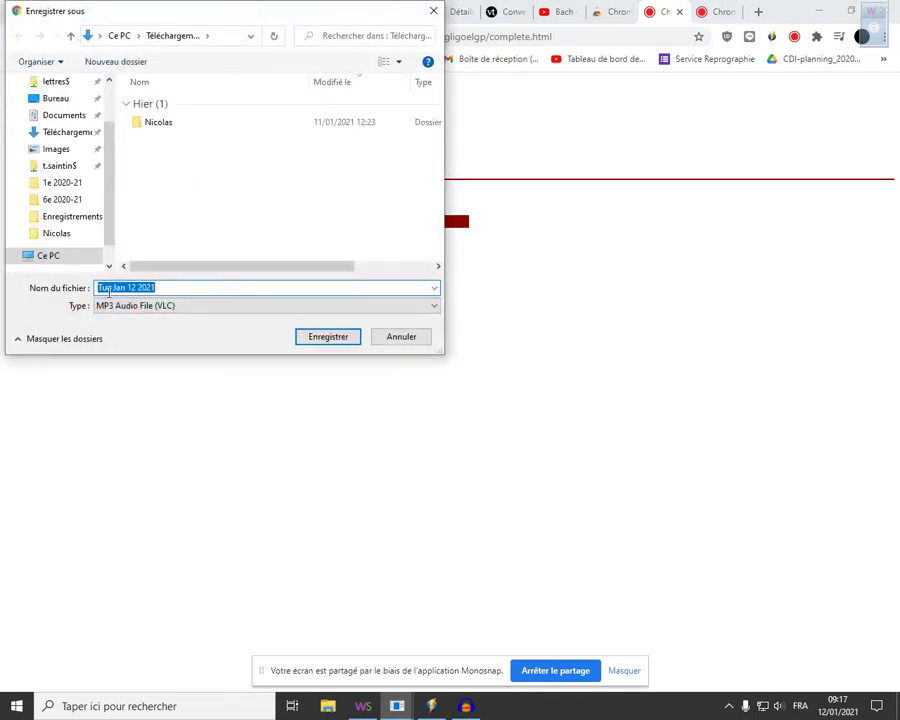
{"action": "type", "text": "jean-rondeau2"}
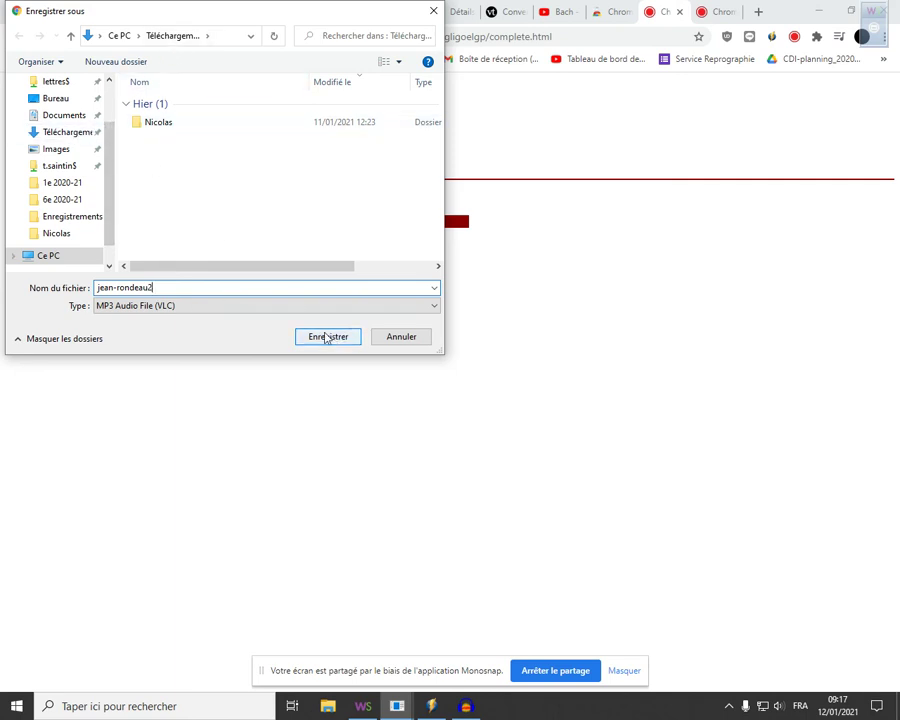
{"action": "left_click", "coordinate": [53, 99]}
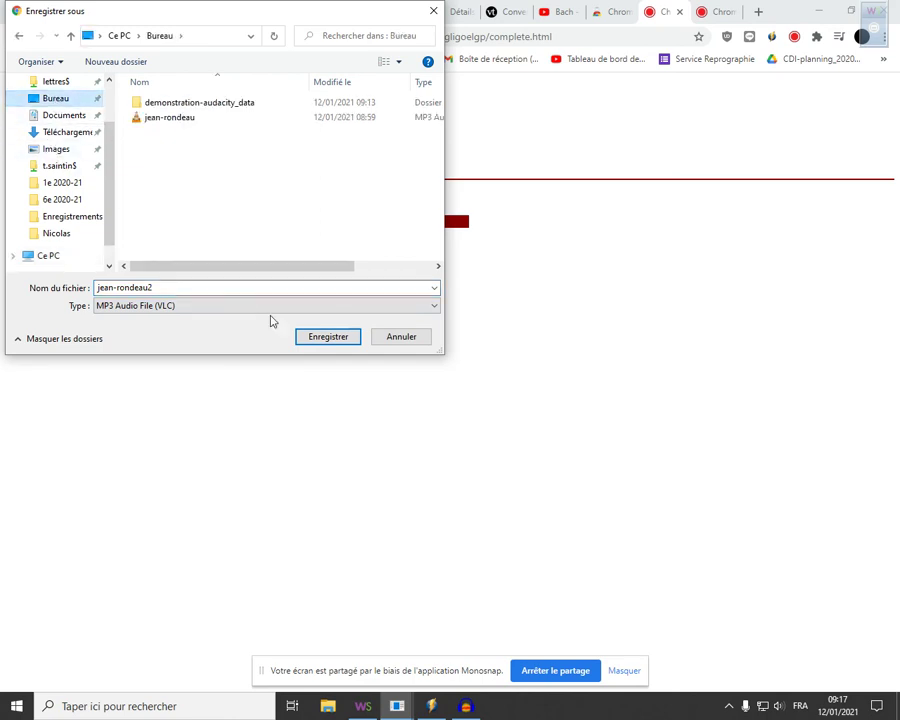
{"action": "left_click", "coordinate": [328, 338]}
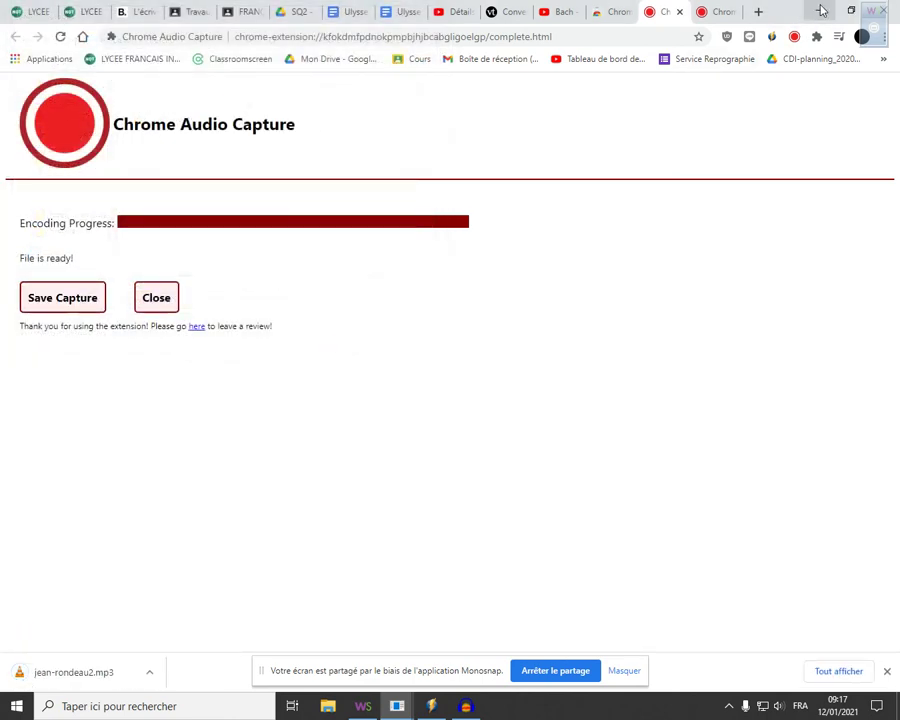
Step: Minimise Chrome and move the jean-rondeau2 file to the empty middle area of the desktop
{"action": "left_click", "coordinate": [822, 10]}
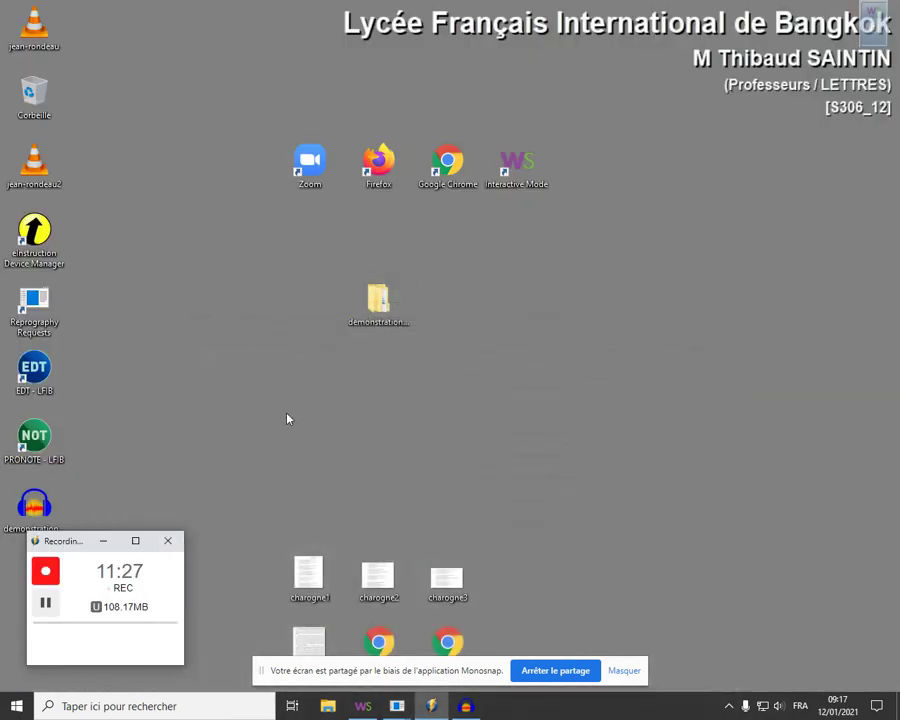
{"action": "left_click_drag", "start_coordinate": [34, 165], "coordinate": [538, 368]}
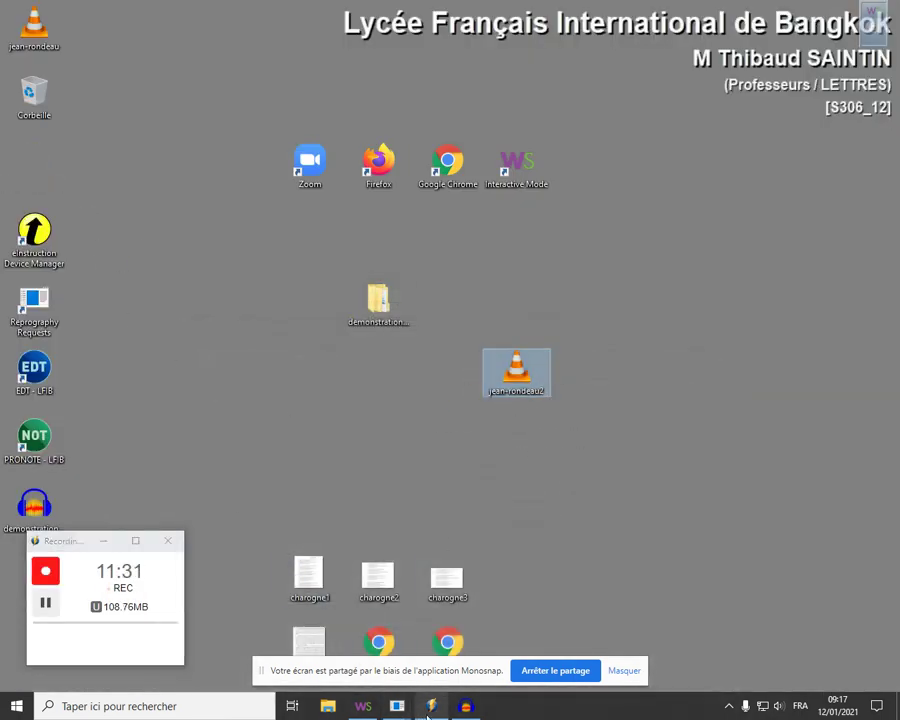
{"action": "mouse_move", "coordinate": [430, 712]}
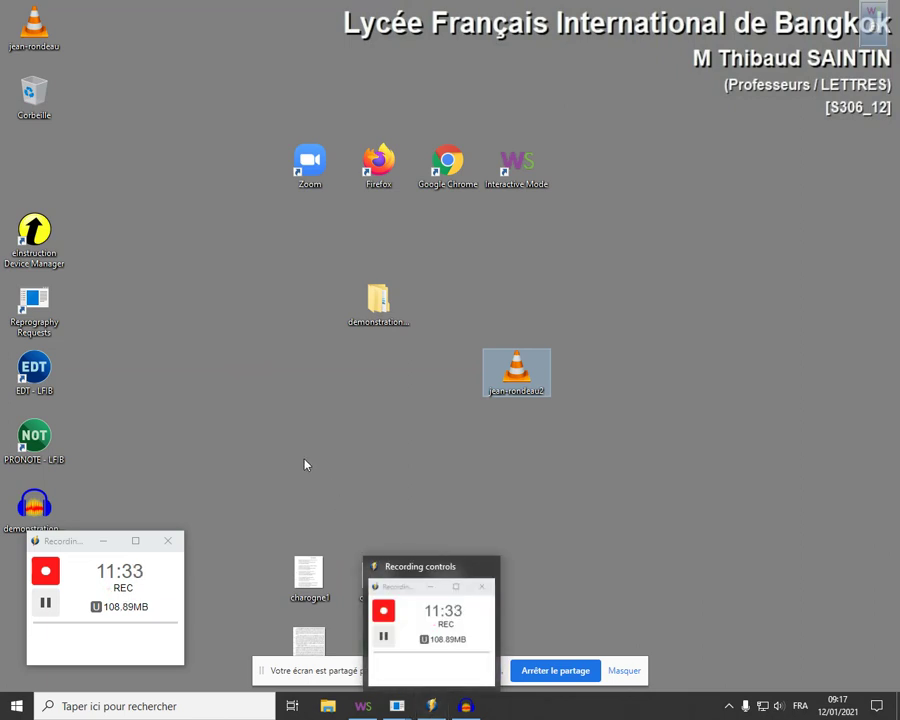